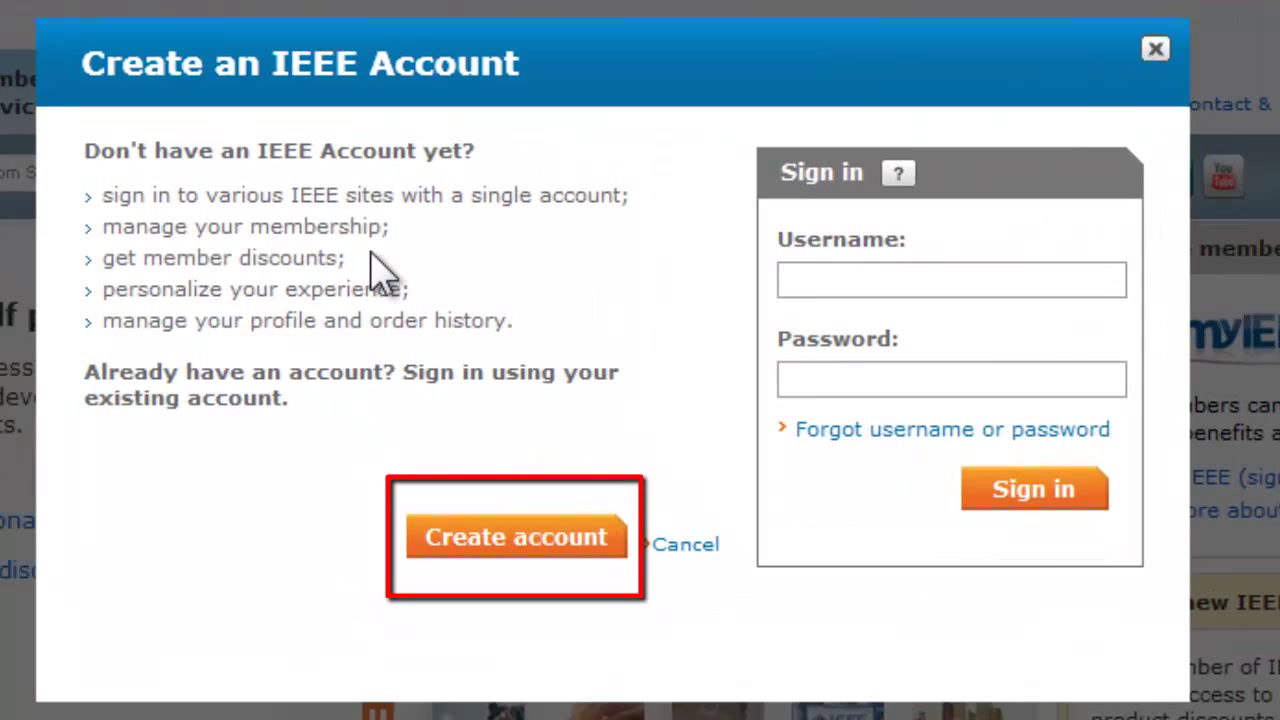
Start creating a new IEEE account from the sign-in dialog
{"action": "left_click", "coordinate": [482, 549]}
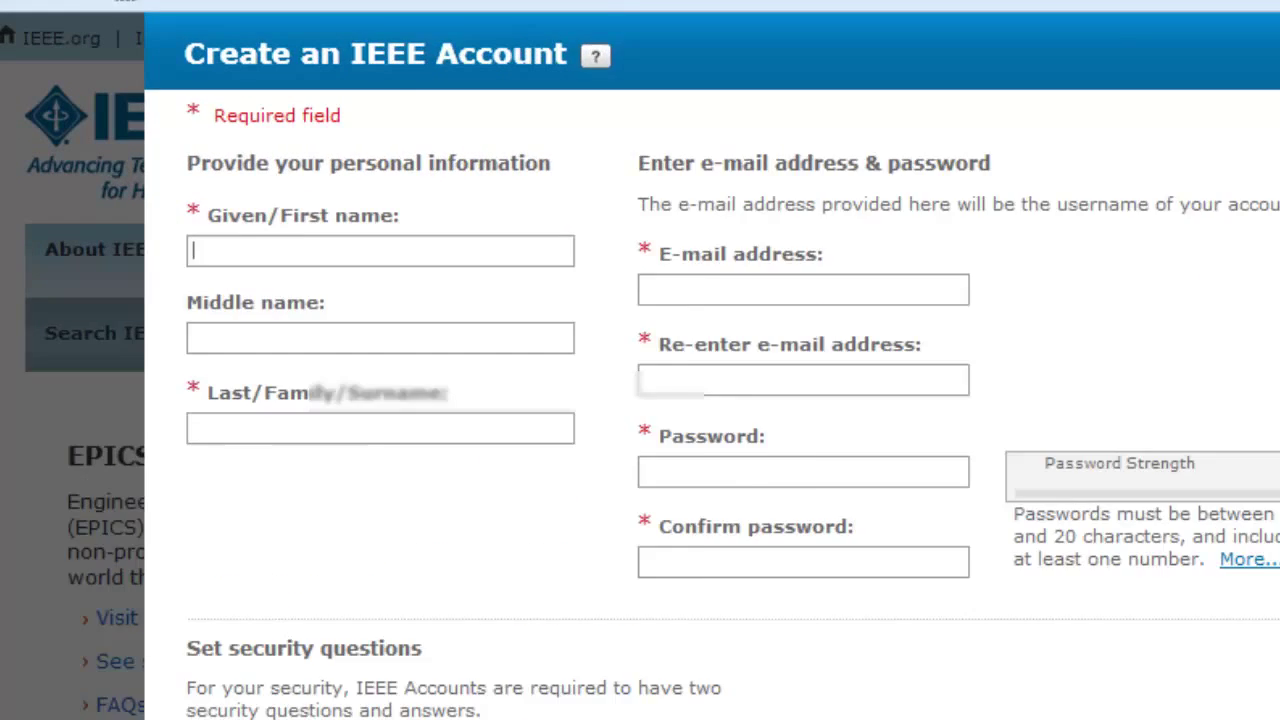
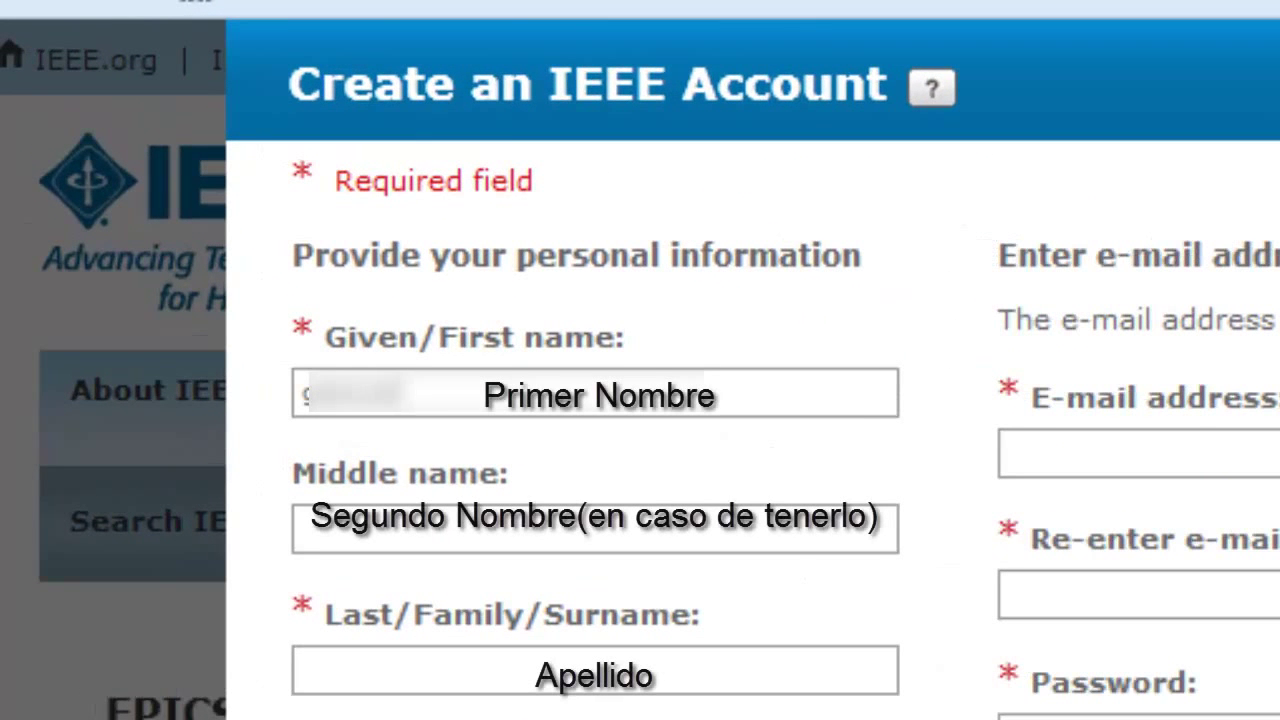
Enter the applicant's first name, middle name and two-part surname in the account form
{"action": "left_click", "coordinate": [634, 530]}
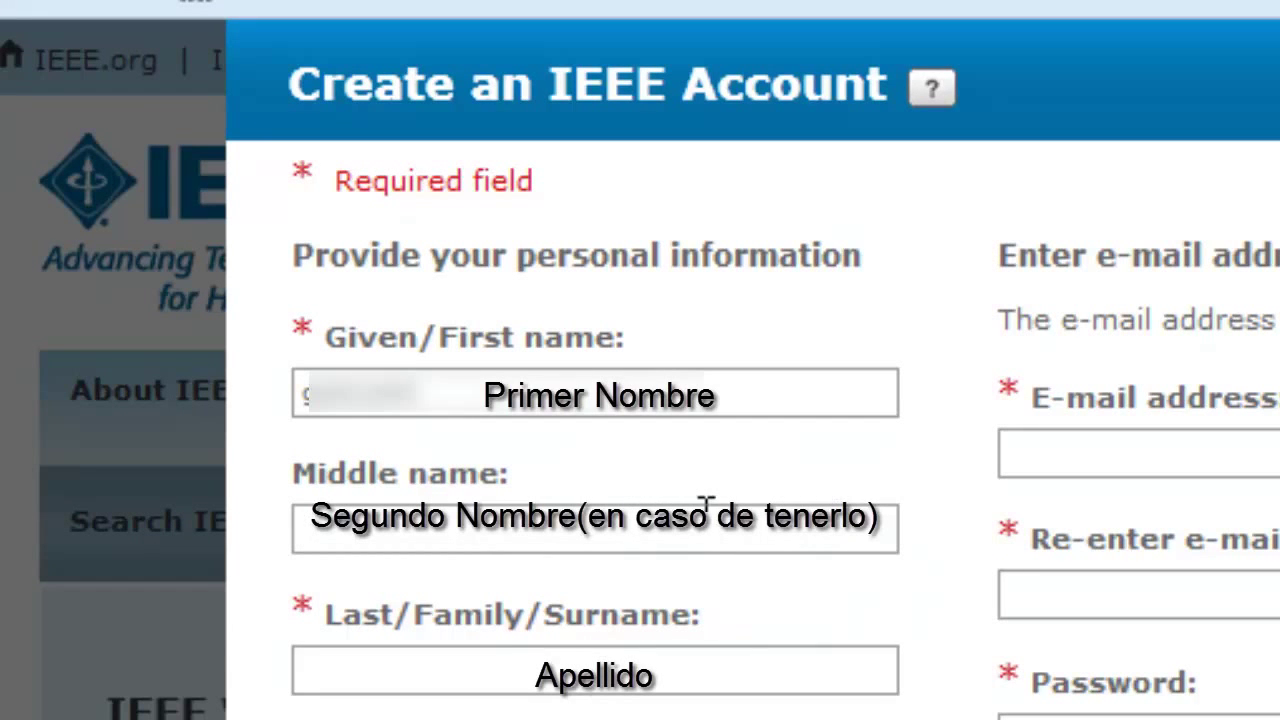
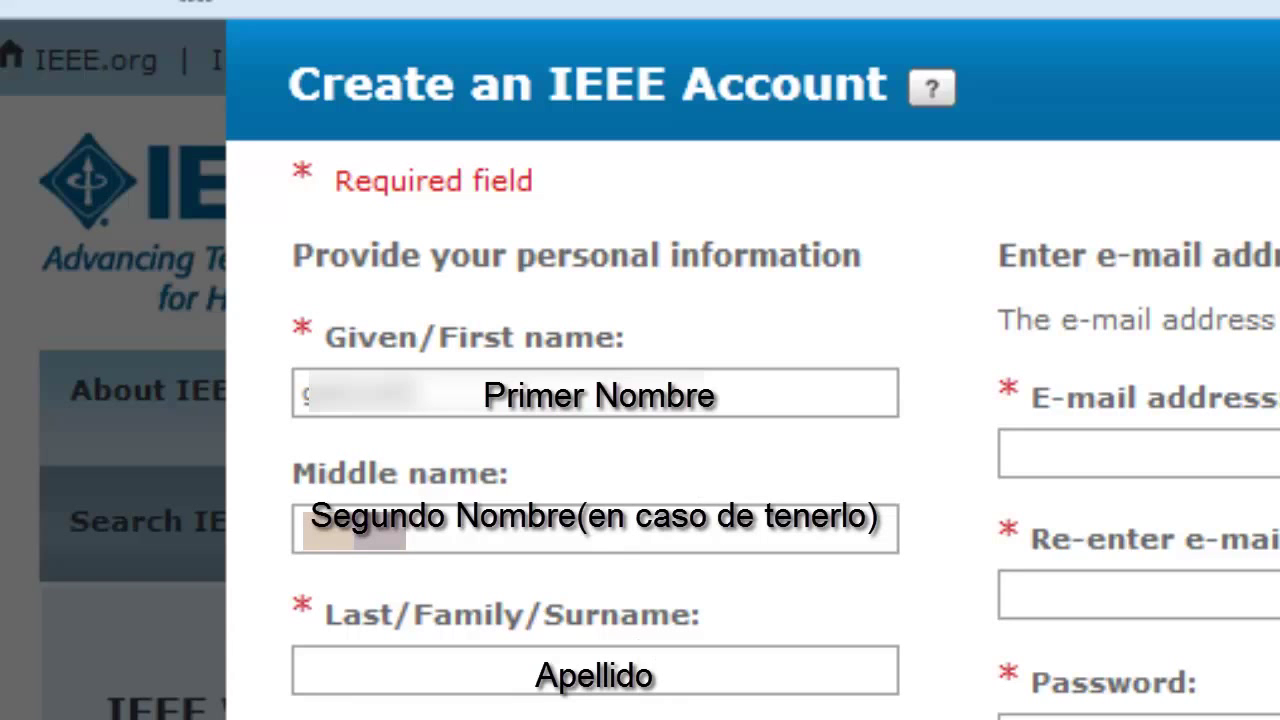
{"action": "left_click", "coordinate": [585, 690]}
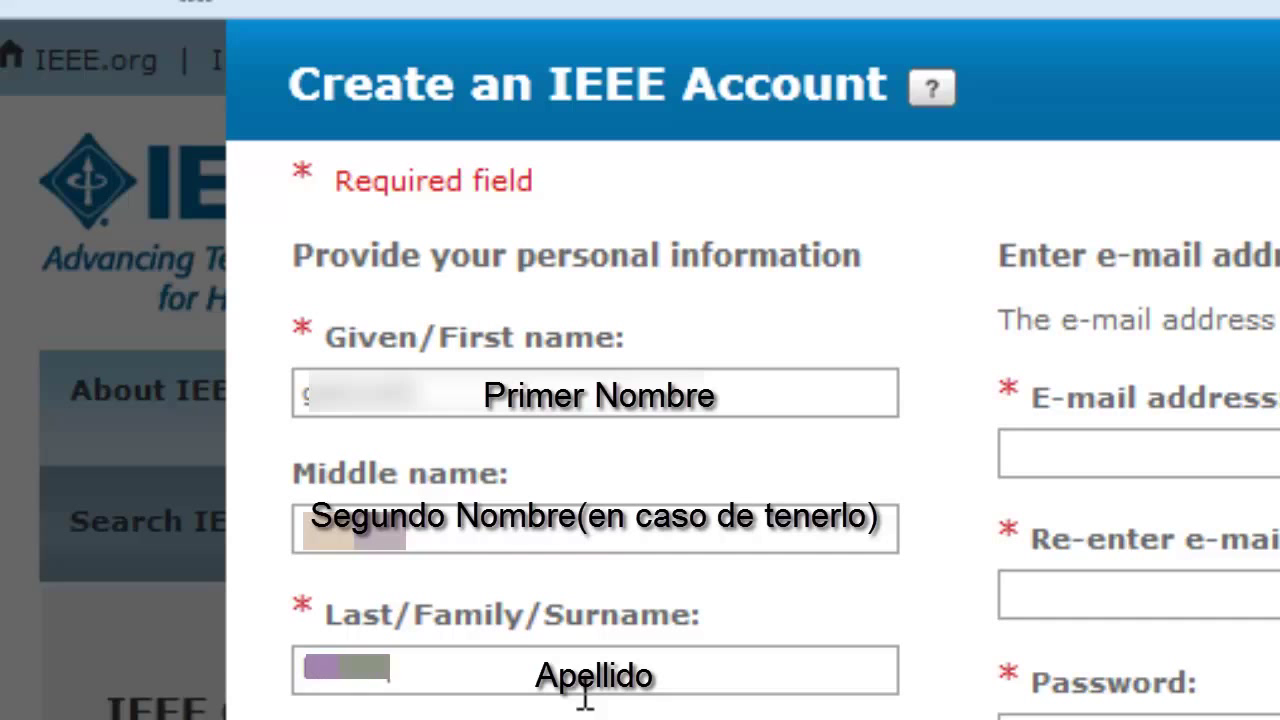
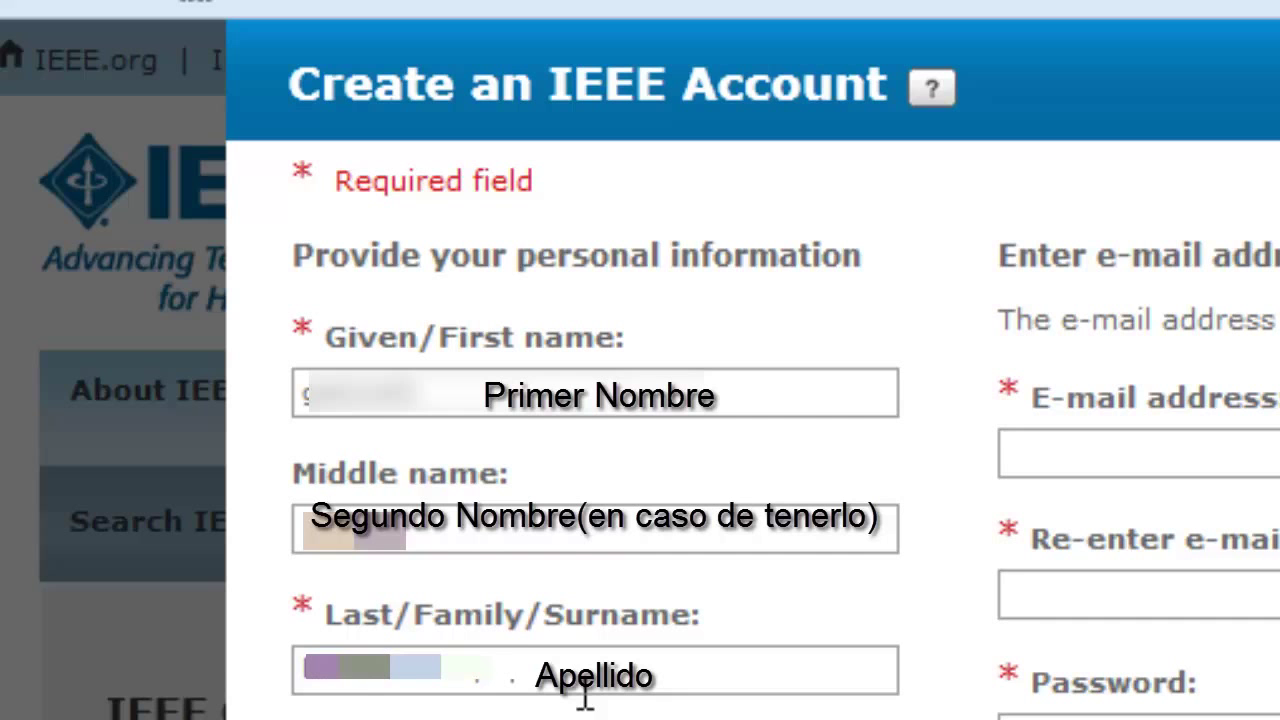
{"action": "left_click", "coordinate": [1131, 452]}
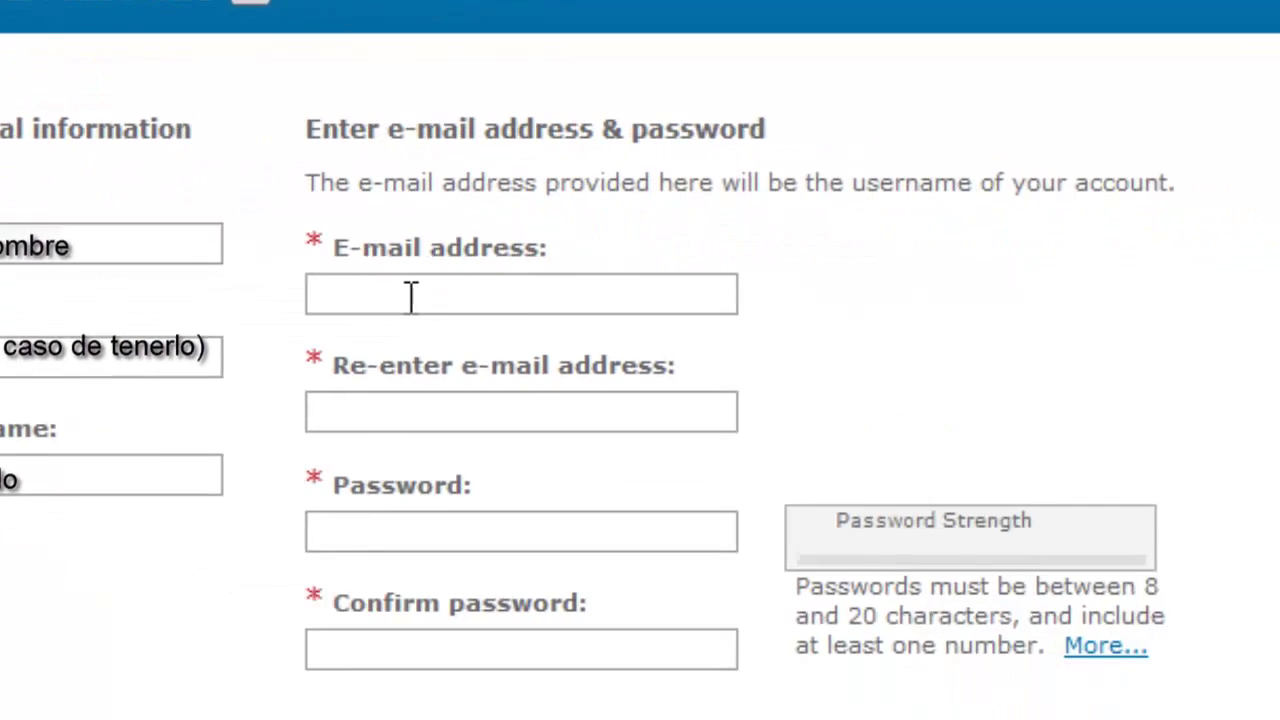
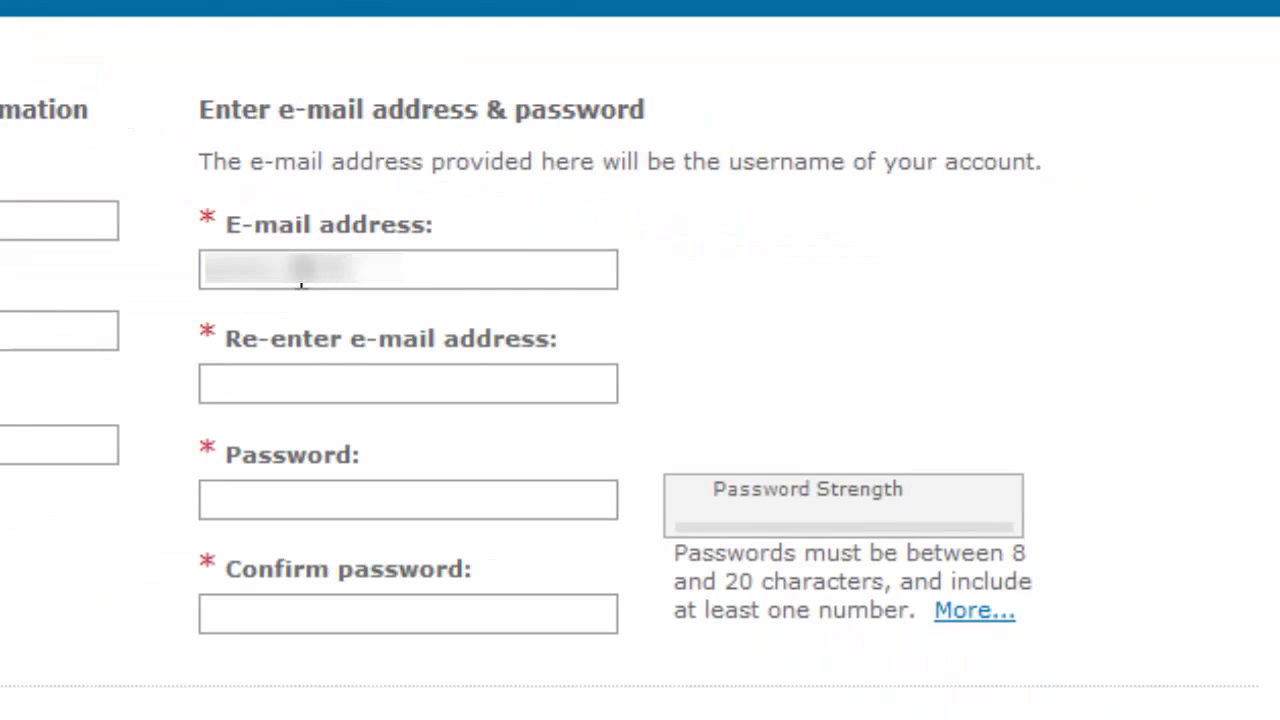
Type the account e-mail address, then paste and complete it in the re-enter e-mail field
{"action": "left_click", "coordinate": [392, 384]}
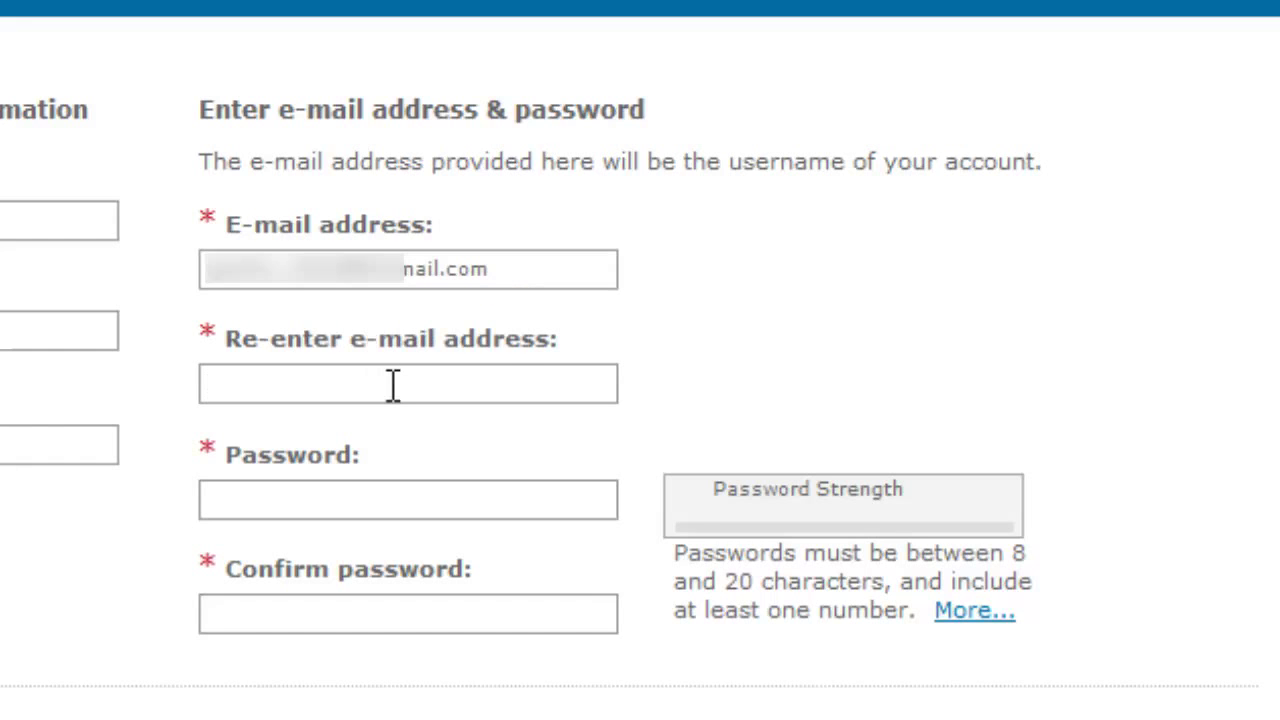
{"action": "key", "text": "ctrl+v"}
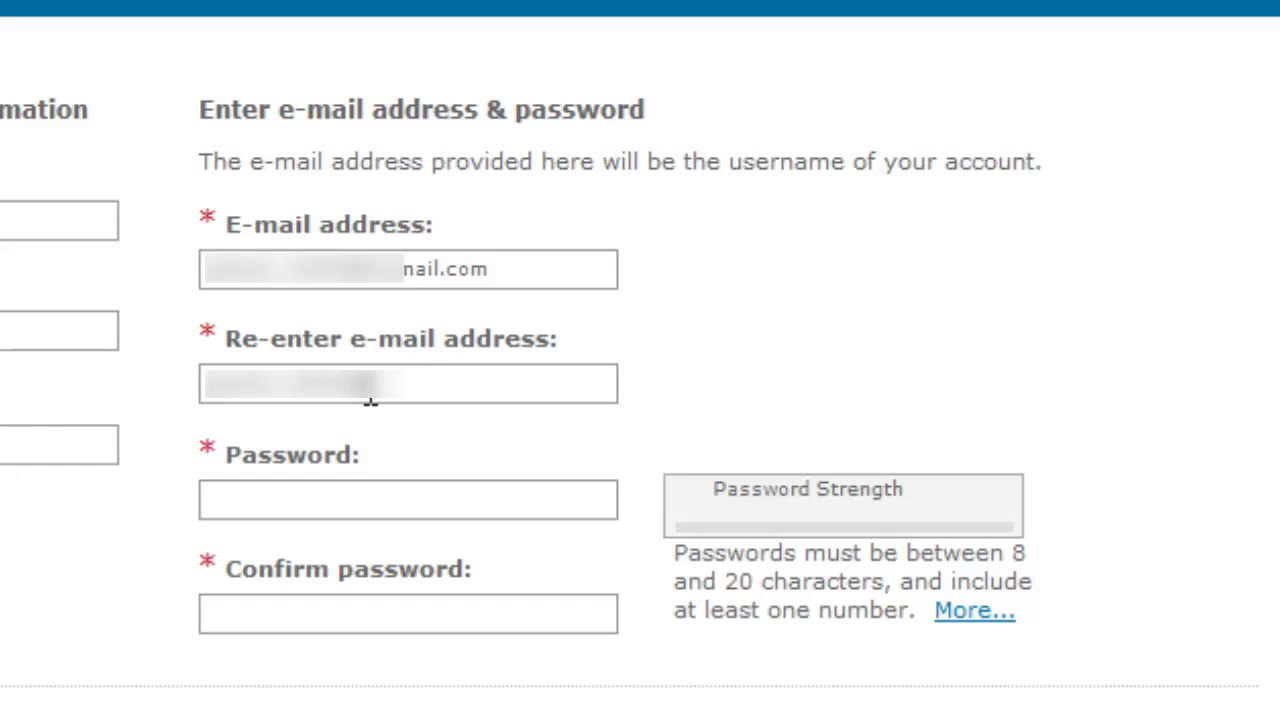
{"action": "type", "text": "com"}
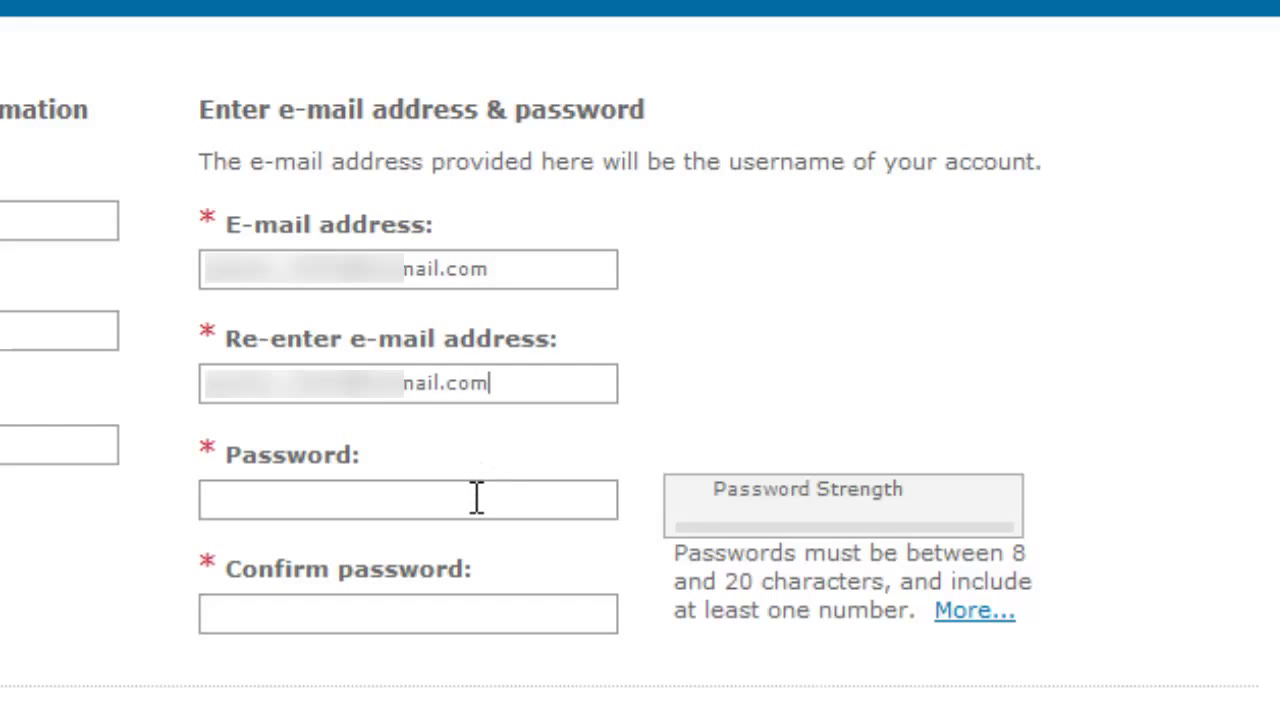
Enter a password containing a number, correct it, and retype it in the confirmation field
{"action": "left_click", "coordinate": [477, 498]}
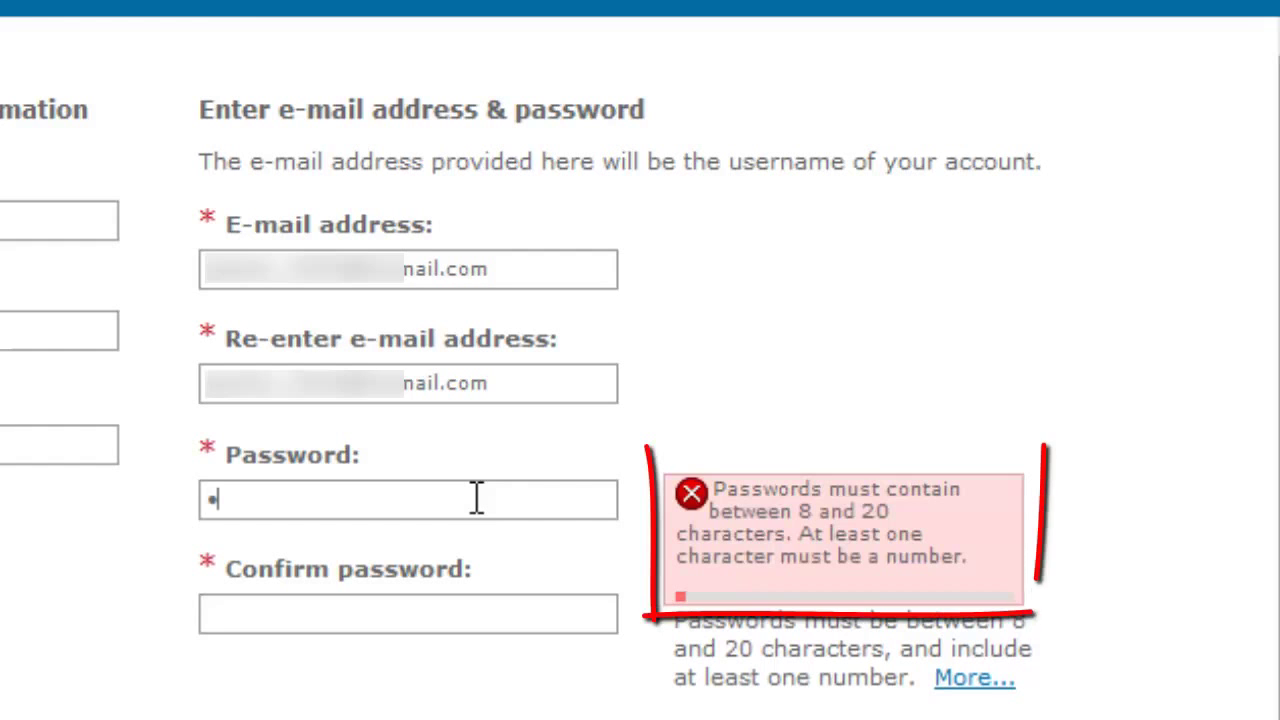
{"action": "type", "text": "••••••••"}
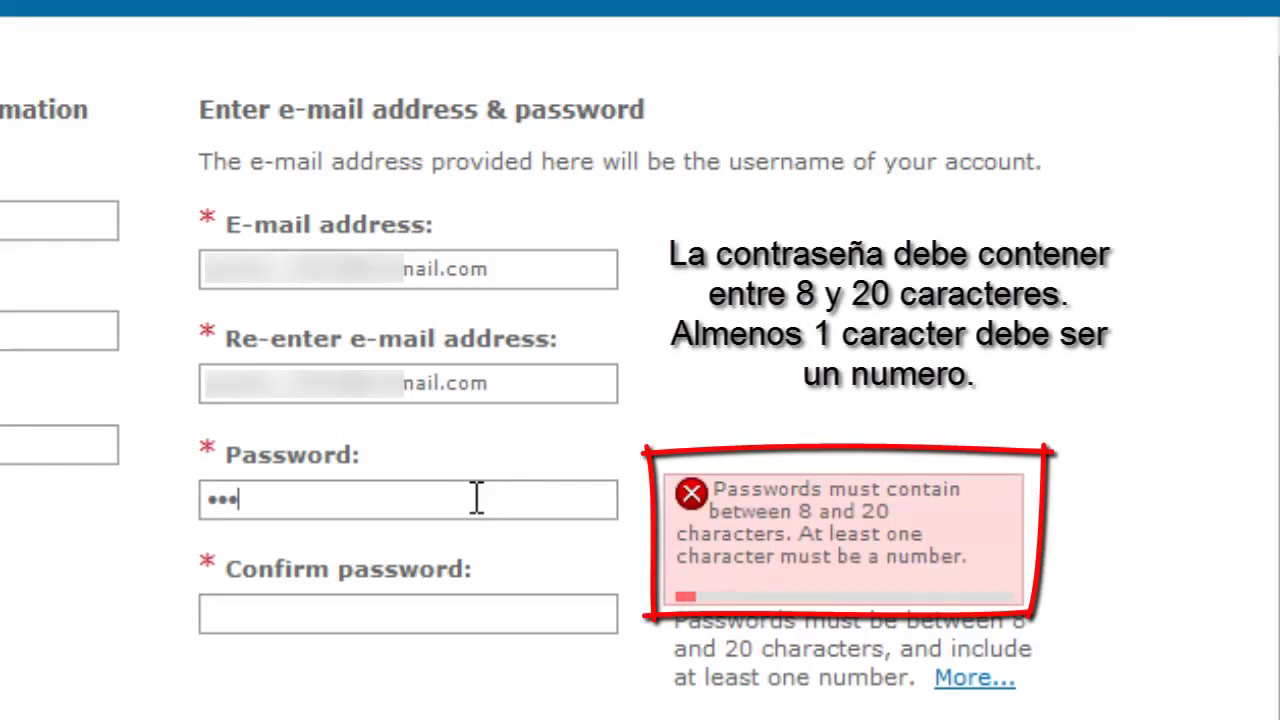
{"action": "type", "text": "•••"}
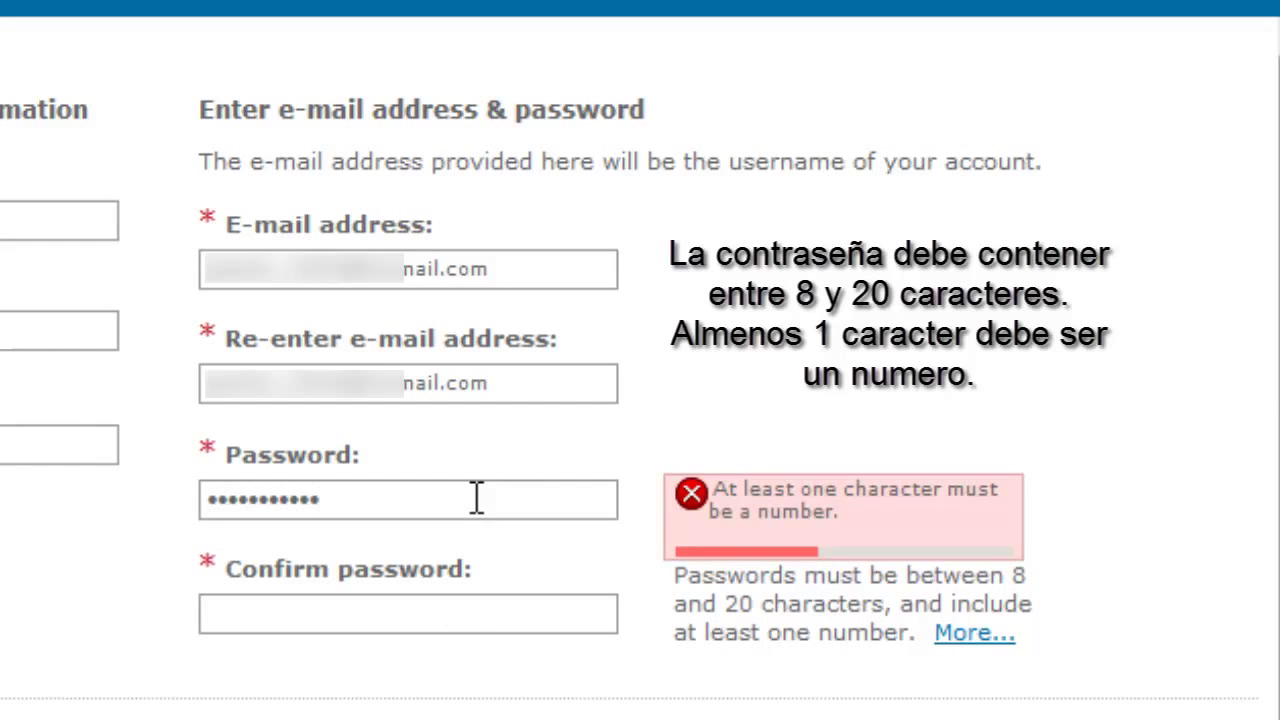
{"action": "left_click", "coordinate": [445, 607]}
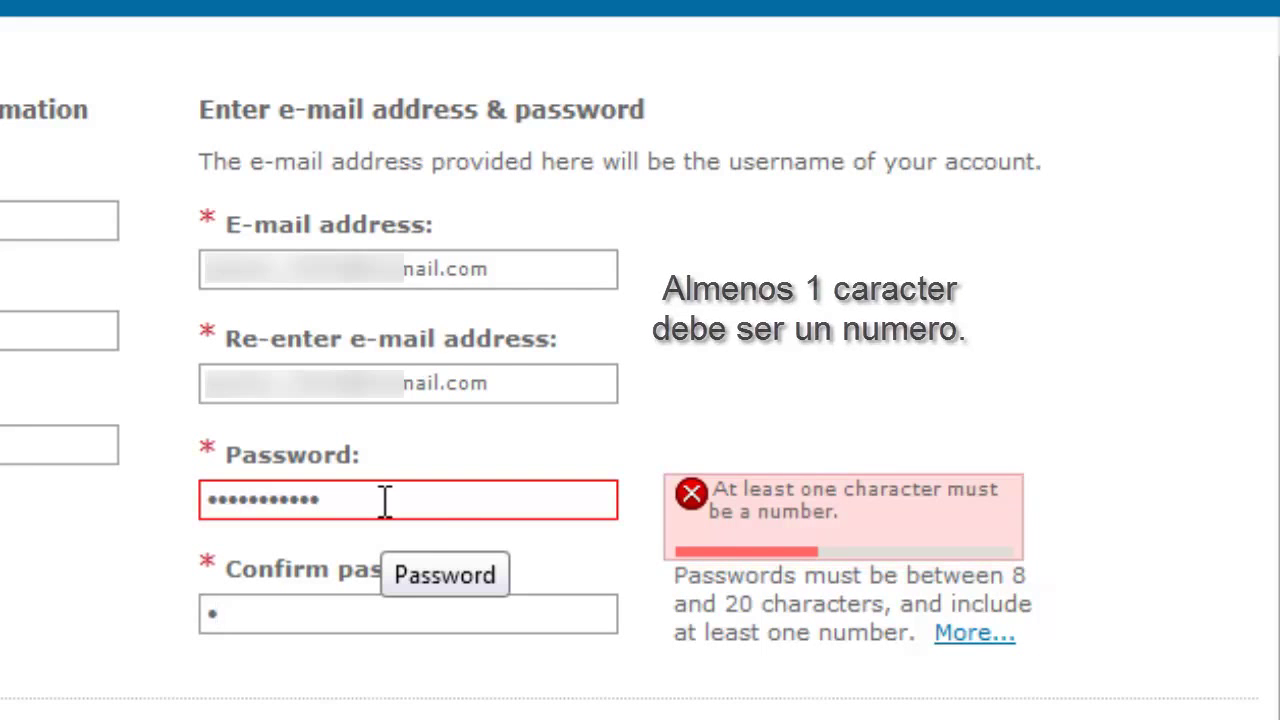
{"action": "key", "text": "BackSpace"}
{"action": "left_click_drag", "start_coordinate": [360, 502], "coordinate": [170, 505]}
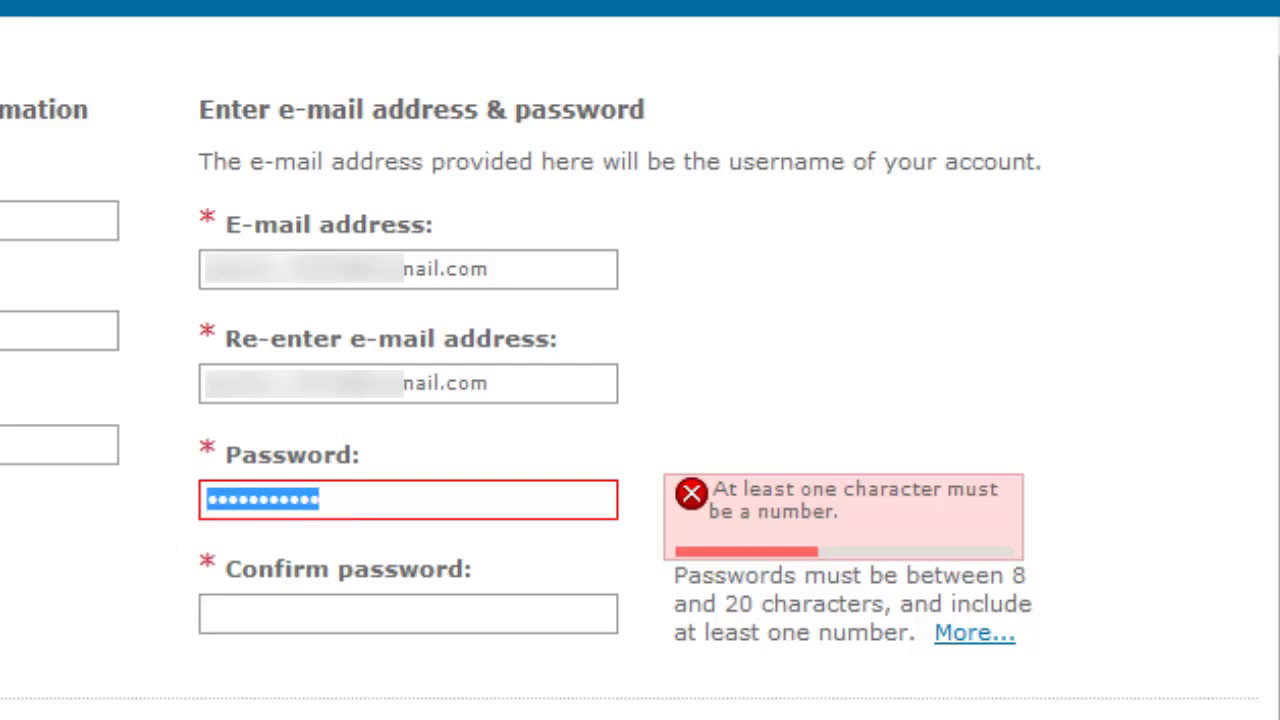
{"action": "type", "text": "a"}
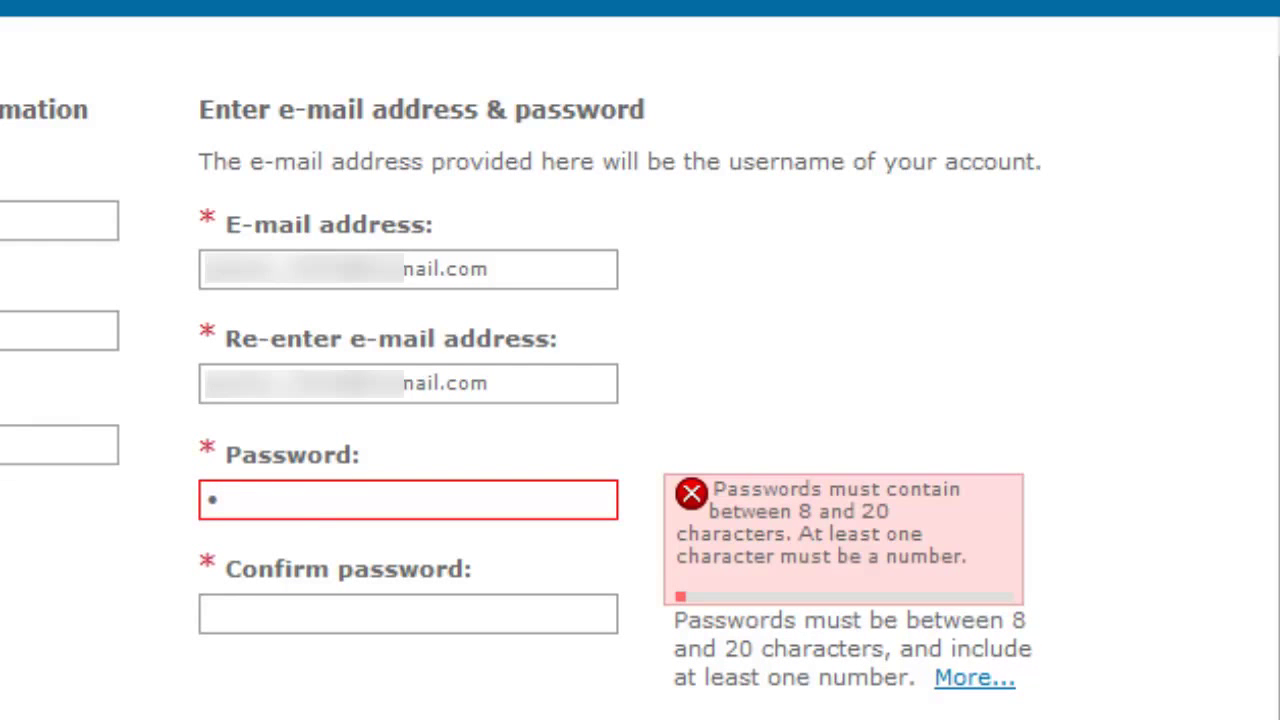
{"action": "type", "text": "abcdef"}
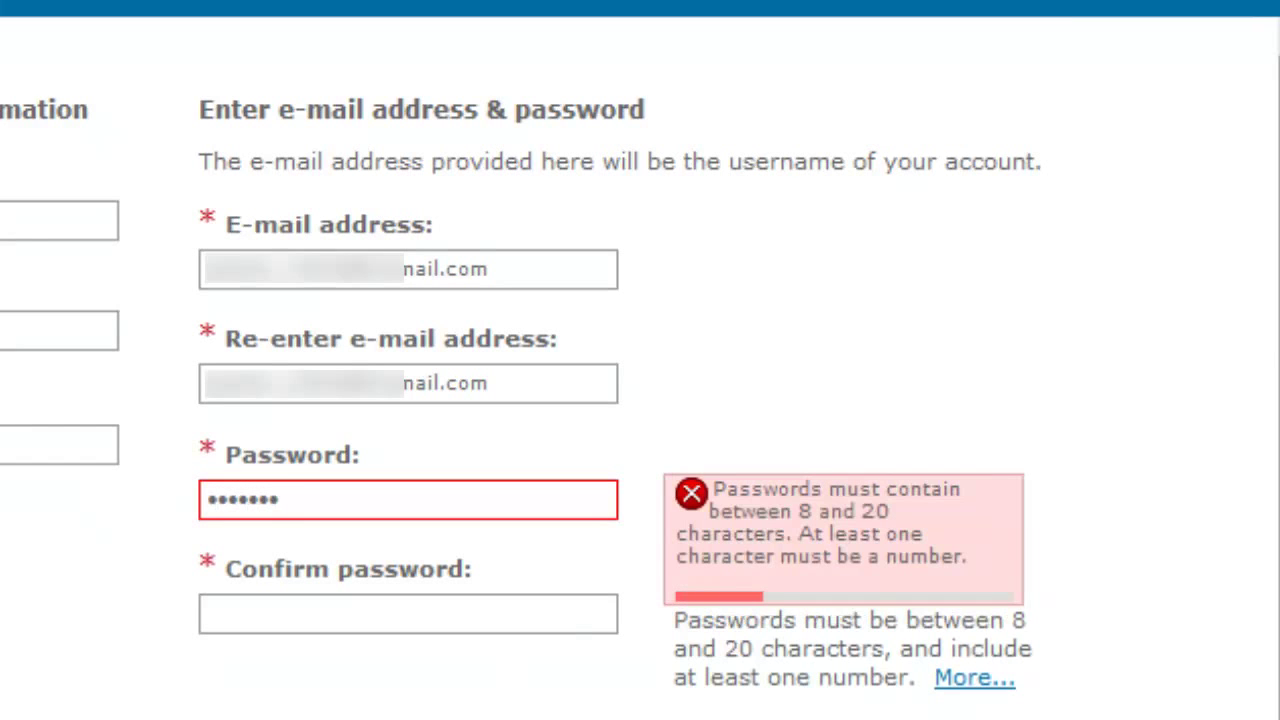
{"action": "type", "text": "1"}
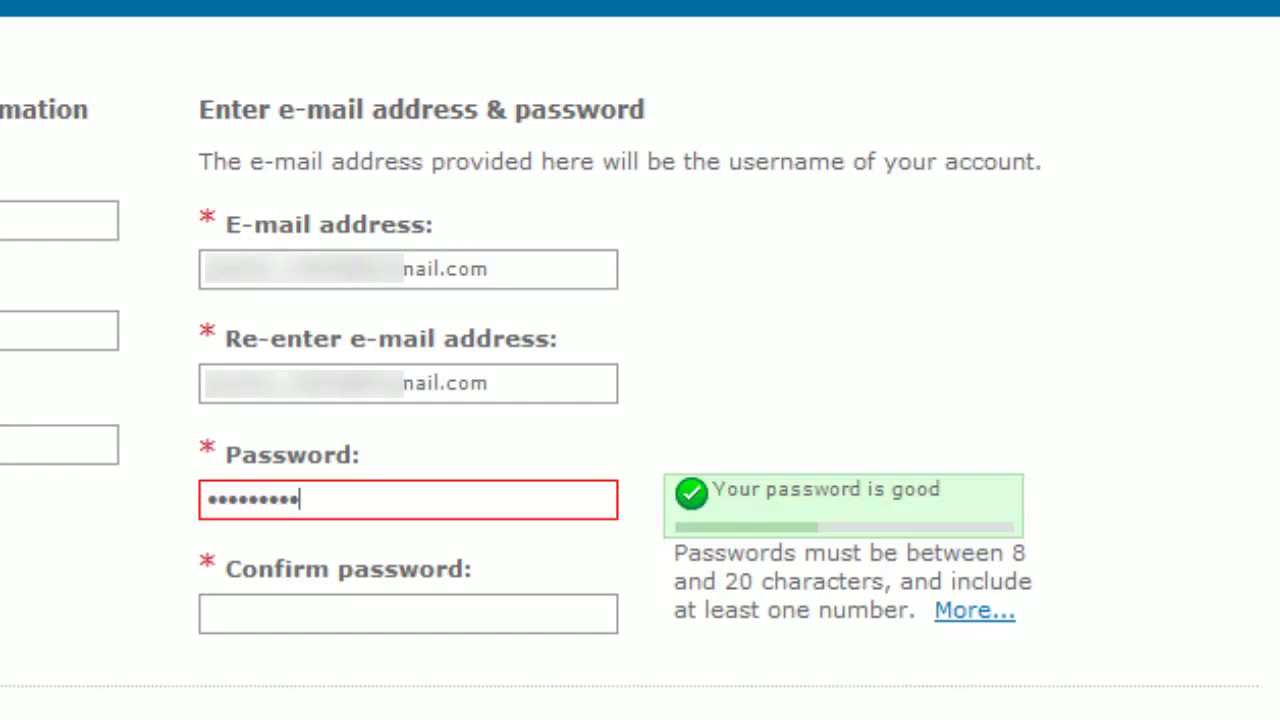
{"action": "left_click", "coordinate": [554, 606]}
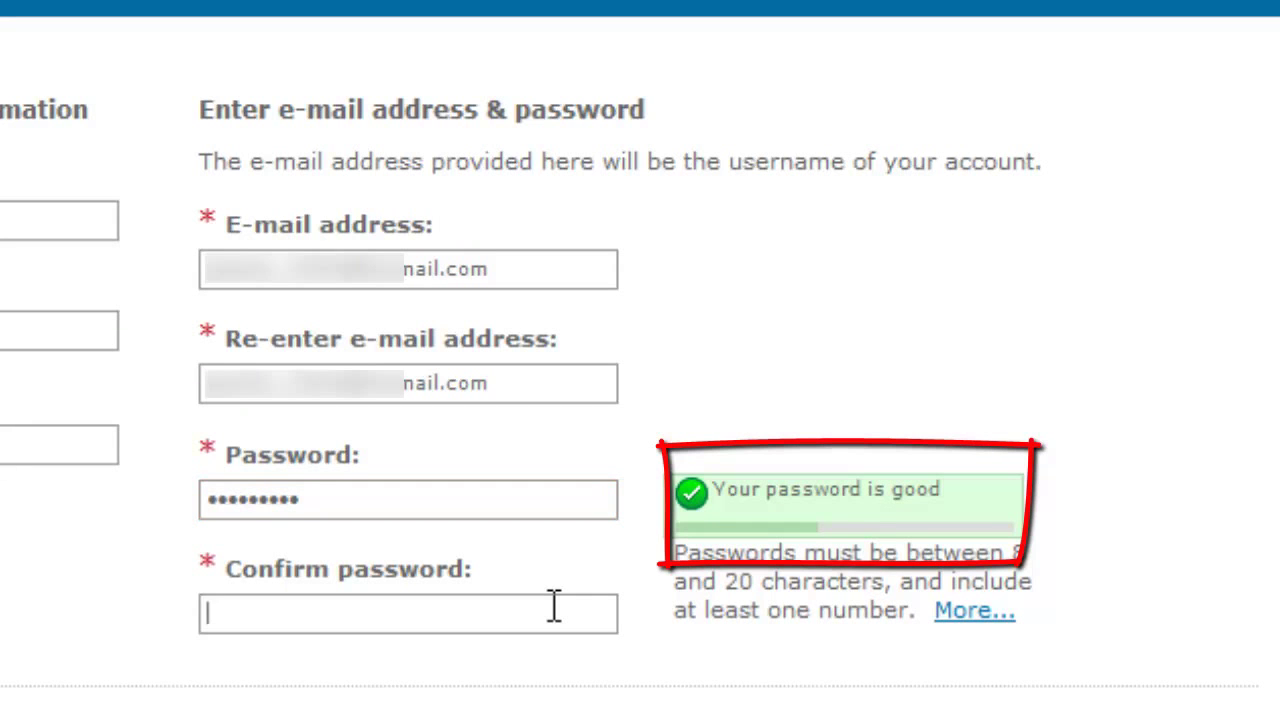
{"action": "type", "text": "••••••••••"}
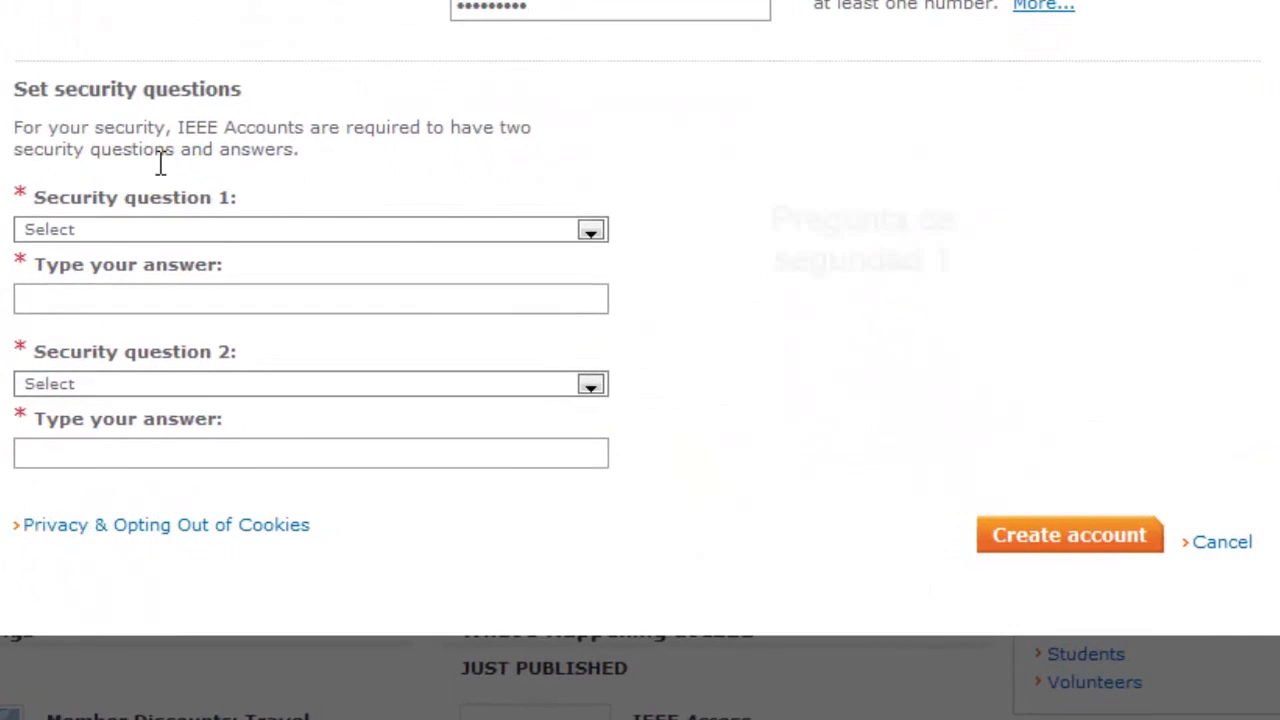
Set the first security question to city of birth and enter its answer
{"action": "left_click", "coordinate": [590, 230]}
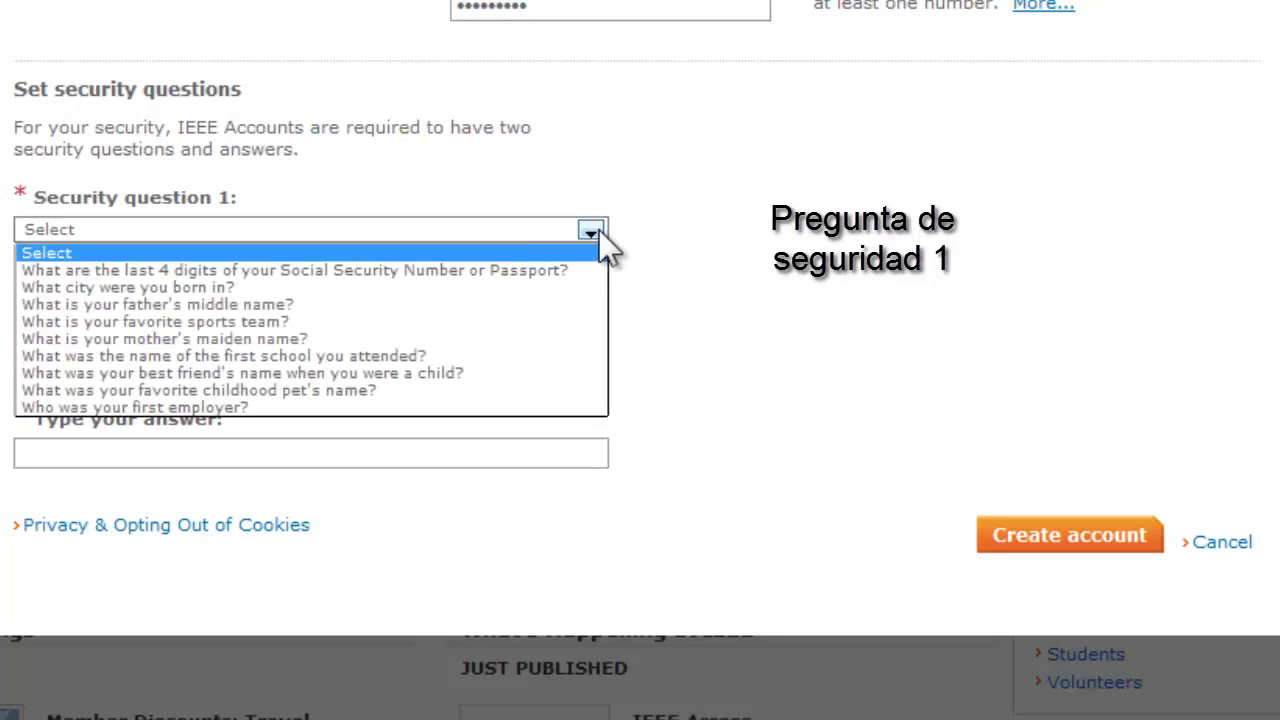
{"action": "left_click", "coordinate": [240, 290]}
{"action": "left_click", "coordinate": [238, 300]}
{"action": "type", "text": "a"}
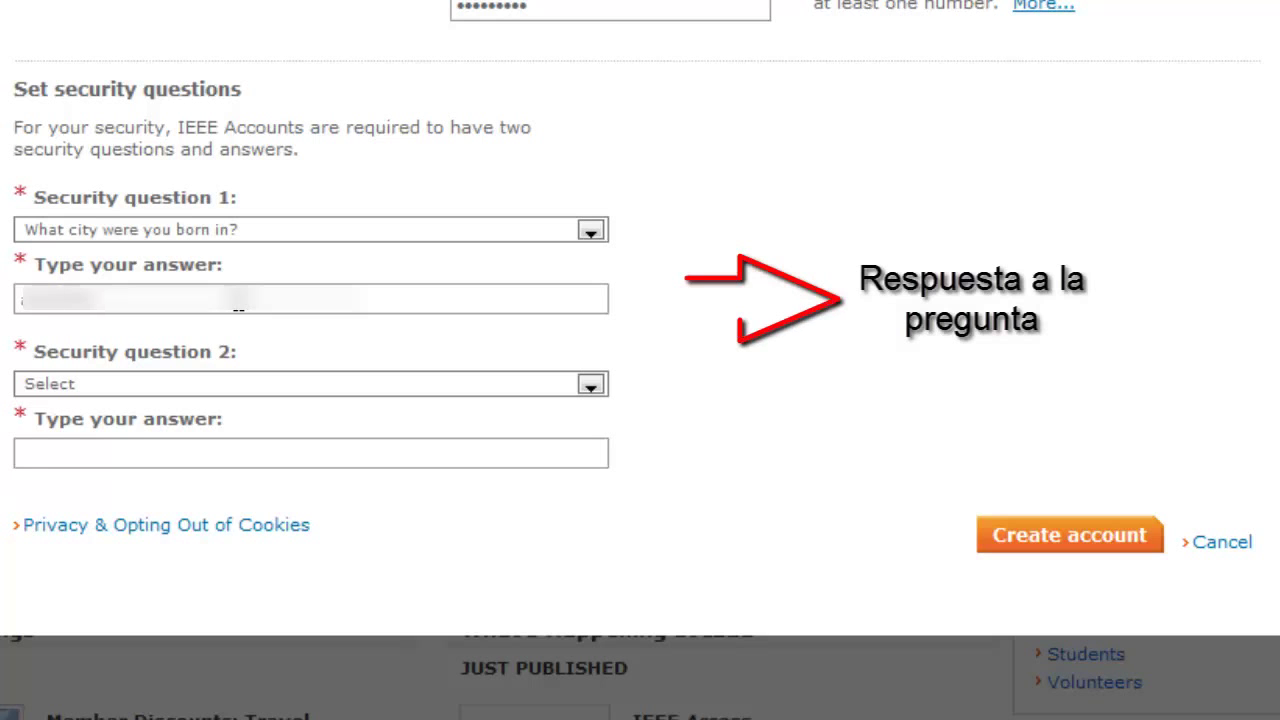
Choose 'What is your father's middle name?' as second question, answer it, and create the account
{"action": "left_click", "coordinate": [164, 387]}
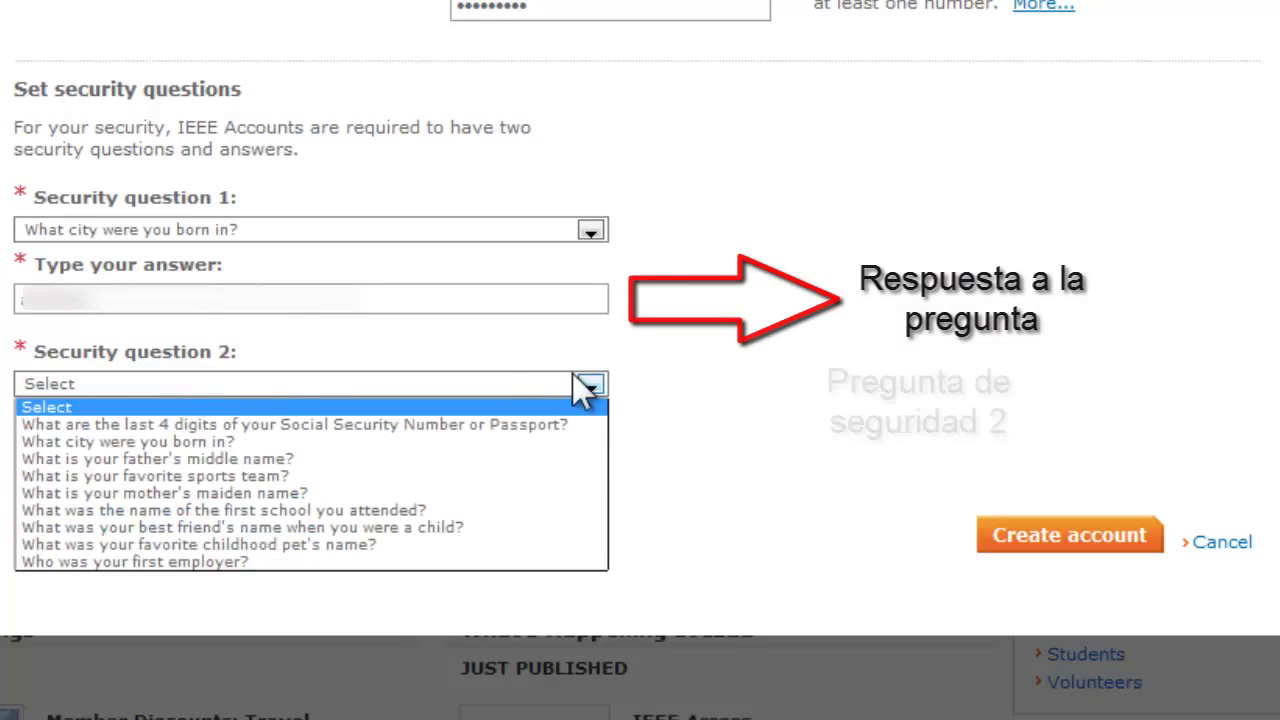
{"action": "left_click", "coordinate": [229, 463]}
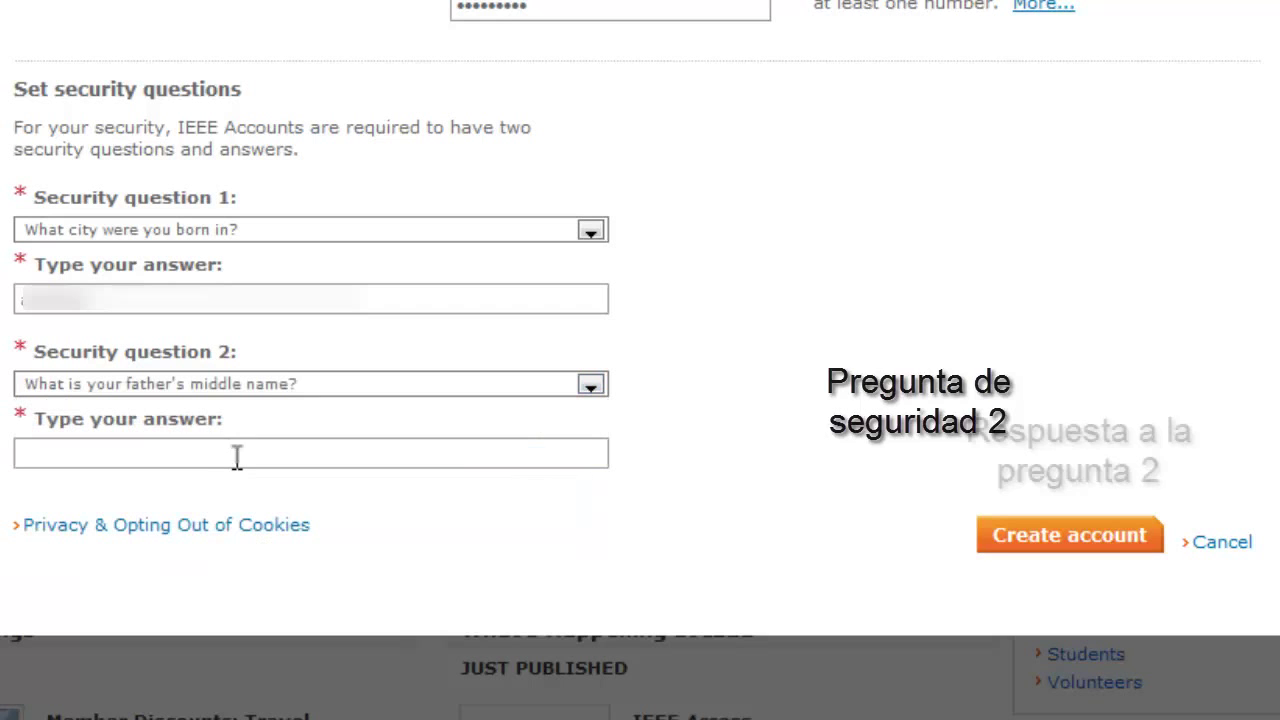
{"action": "left_click", "coordinate": [237, 465]}
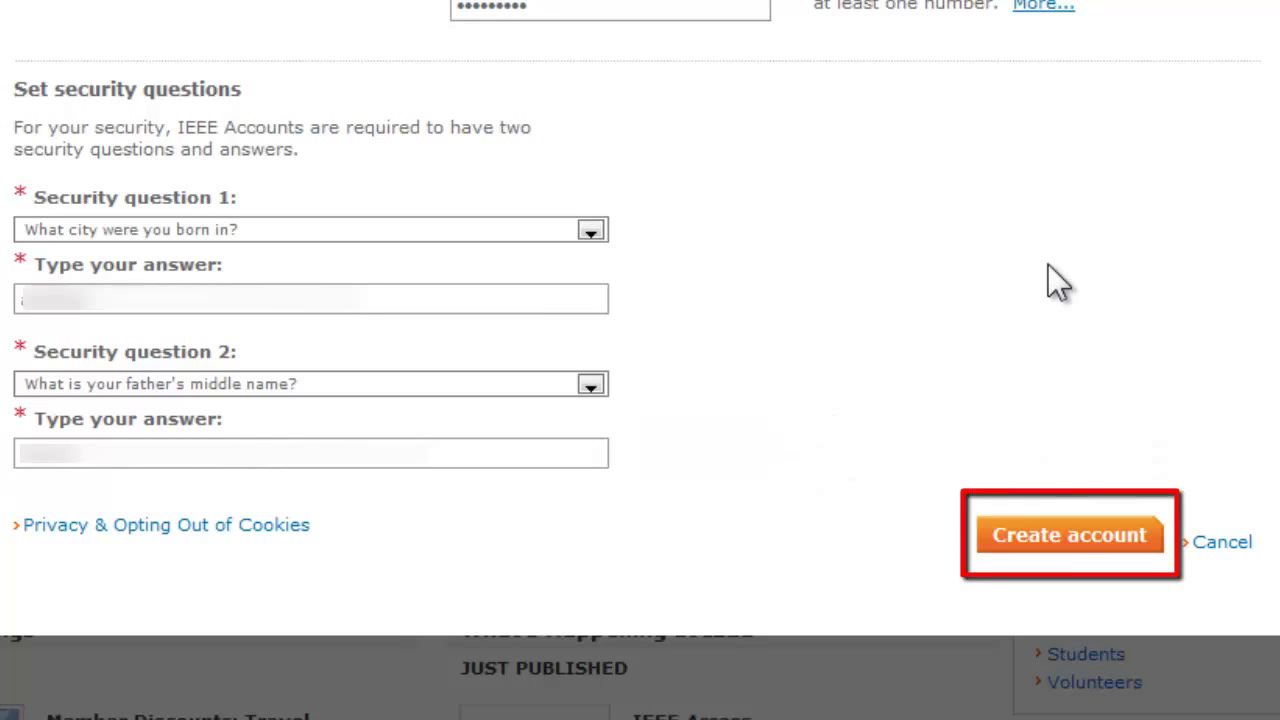
{"action": "left_click", "coordinate": [1066, 540]}
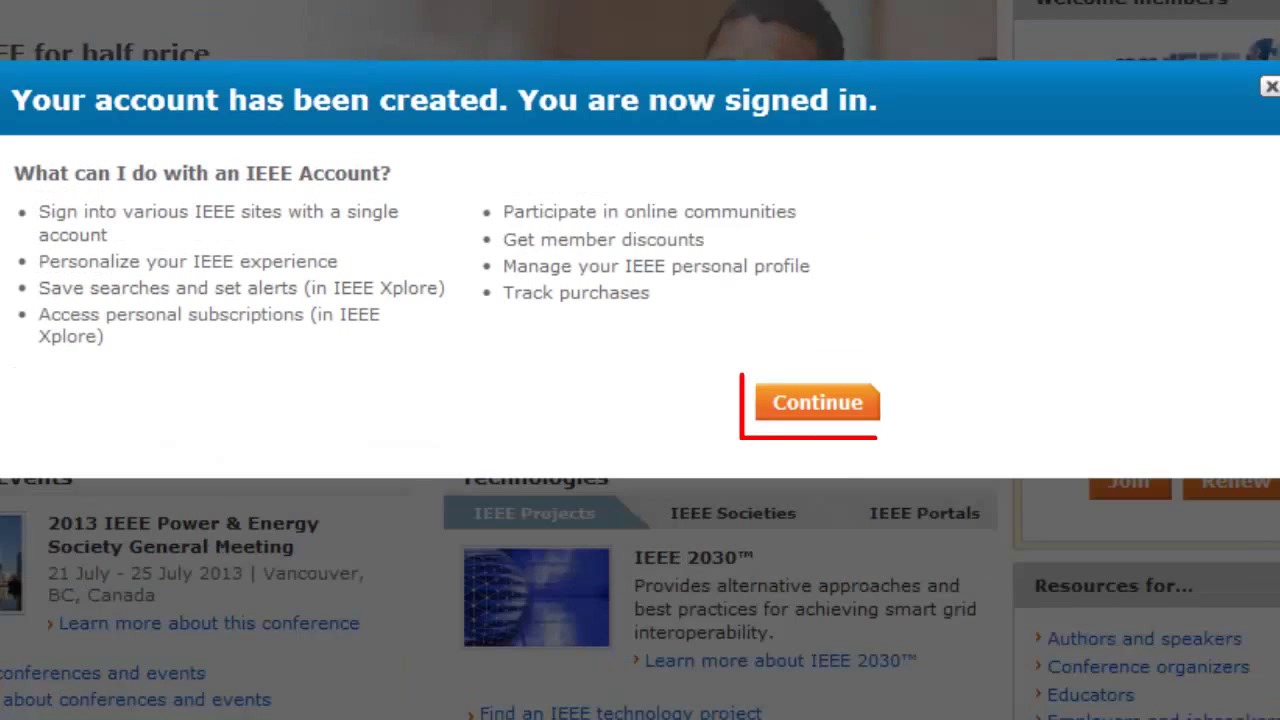
Continue past the 'Your account has been created' message back to the homepage
{"action": "left_click", "coordinate": [837, 405]}
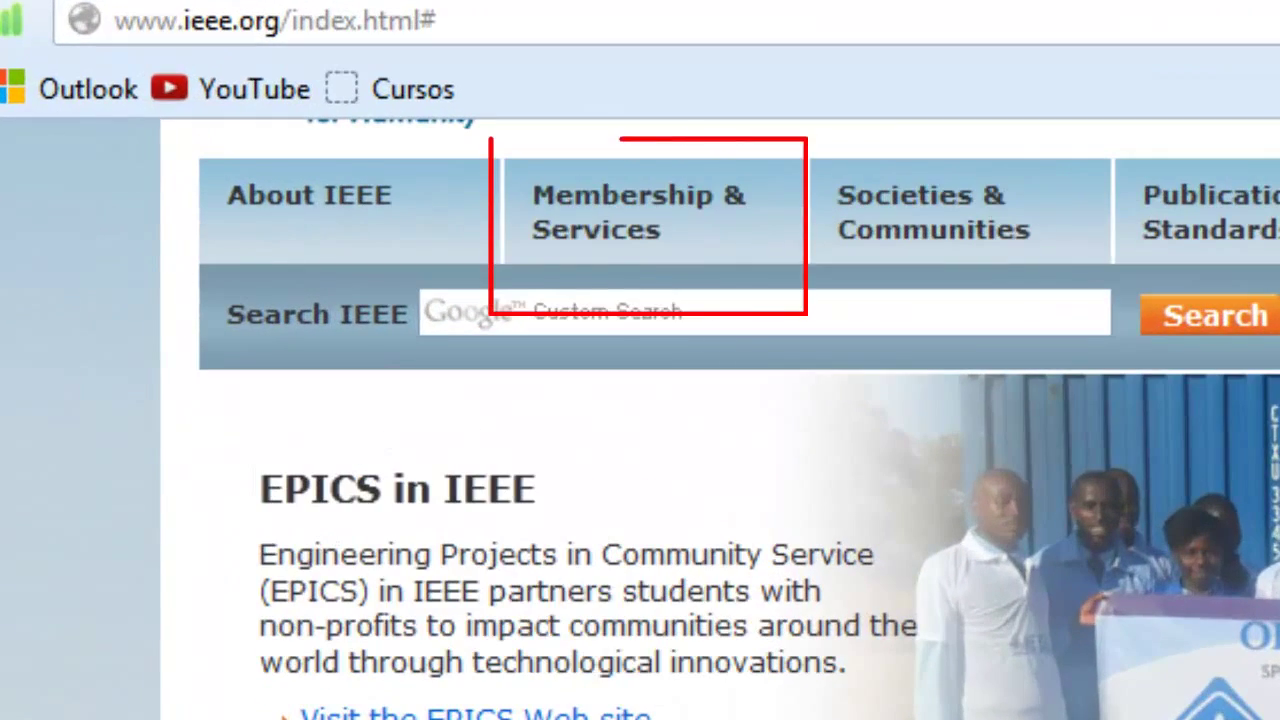
Go to Membership & Services and follow 'Join IEEE or an IEEE Society'
{"action": "left_click", "coordinate": [600, 258]}
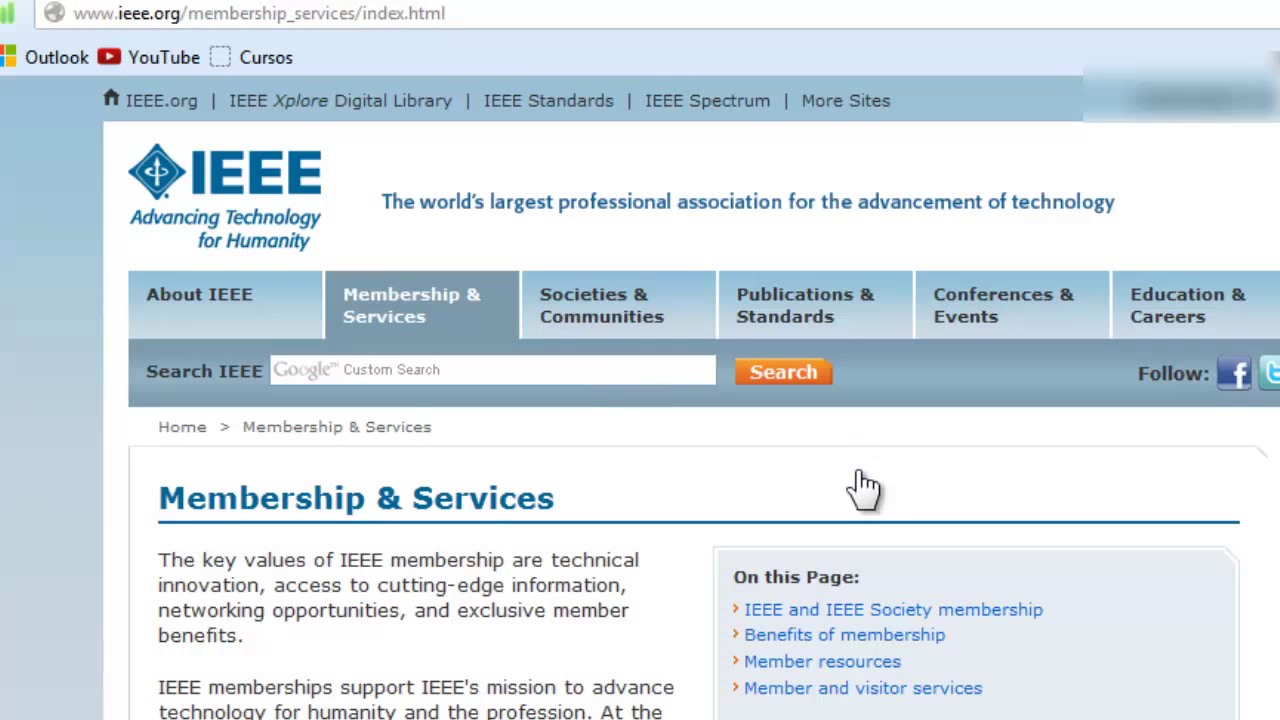
{"action": "scroll", "coordinate": [798, 515], "scroll_direction": "down", "scroll_amount": 7}
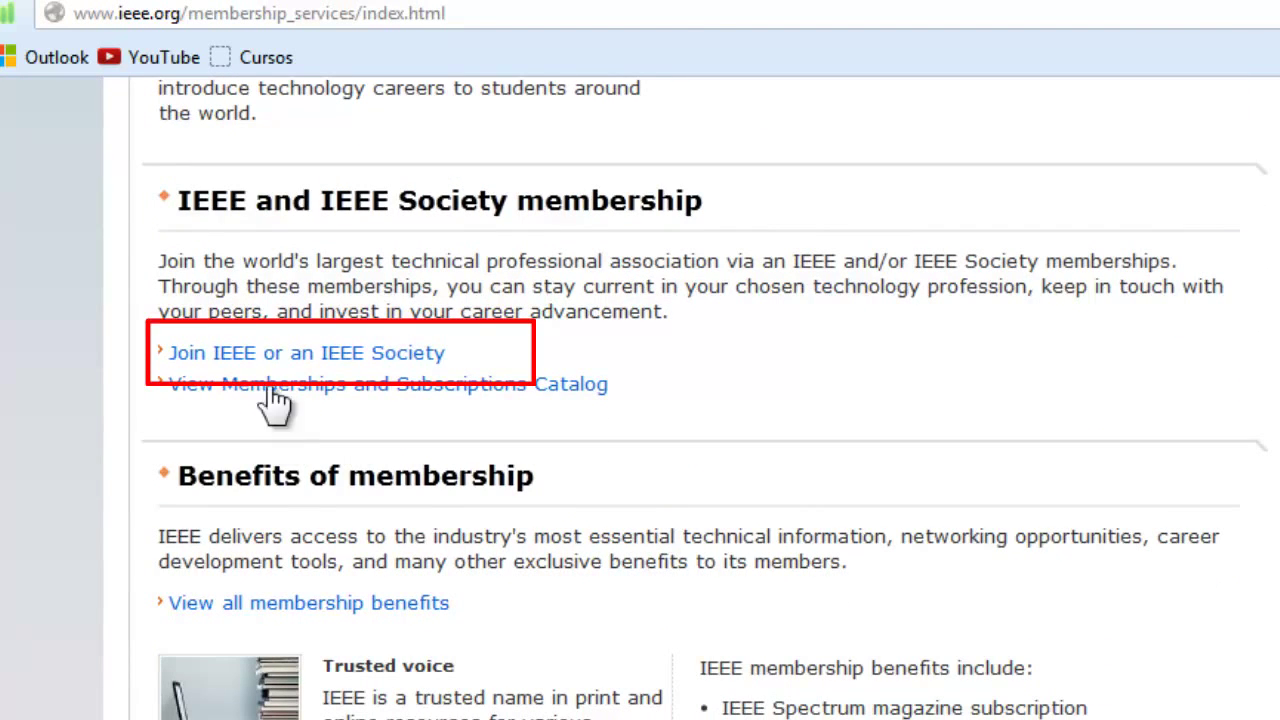
{"action": "left_click", "coordinate": [288, 357]}
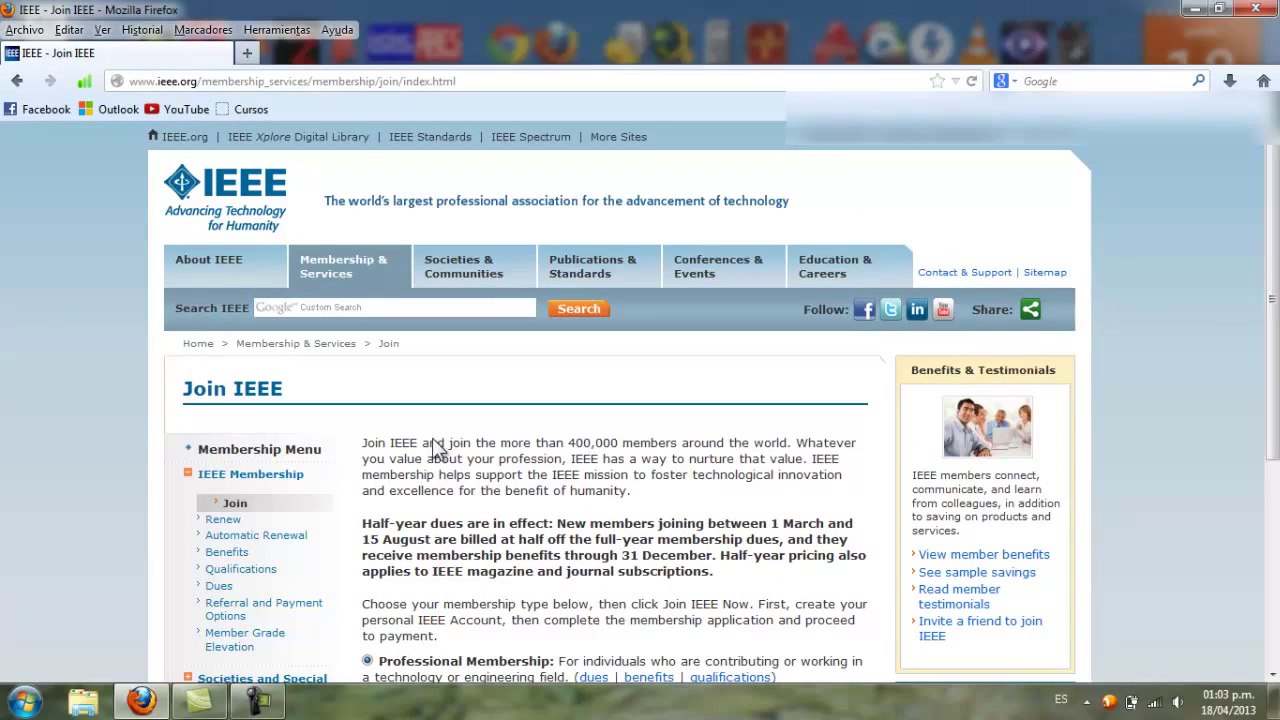
Select Student/Graduate Student Membership and start the application with Join IEEE Now
{"action": "scroll", "coordinate": [413, 437], "scroll_direction": "down", "scroll_amount": 1}
{"action": "scroll", "coordinate": [395, 420], "scroll_direction": "down", "scroll_amount": 3}
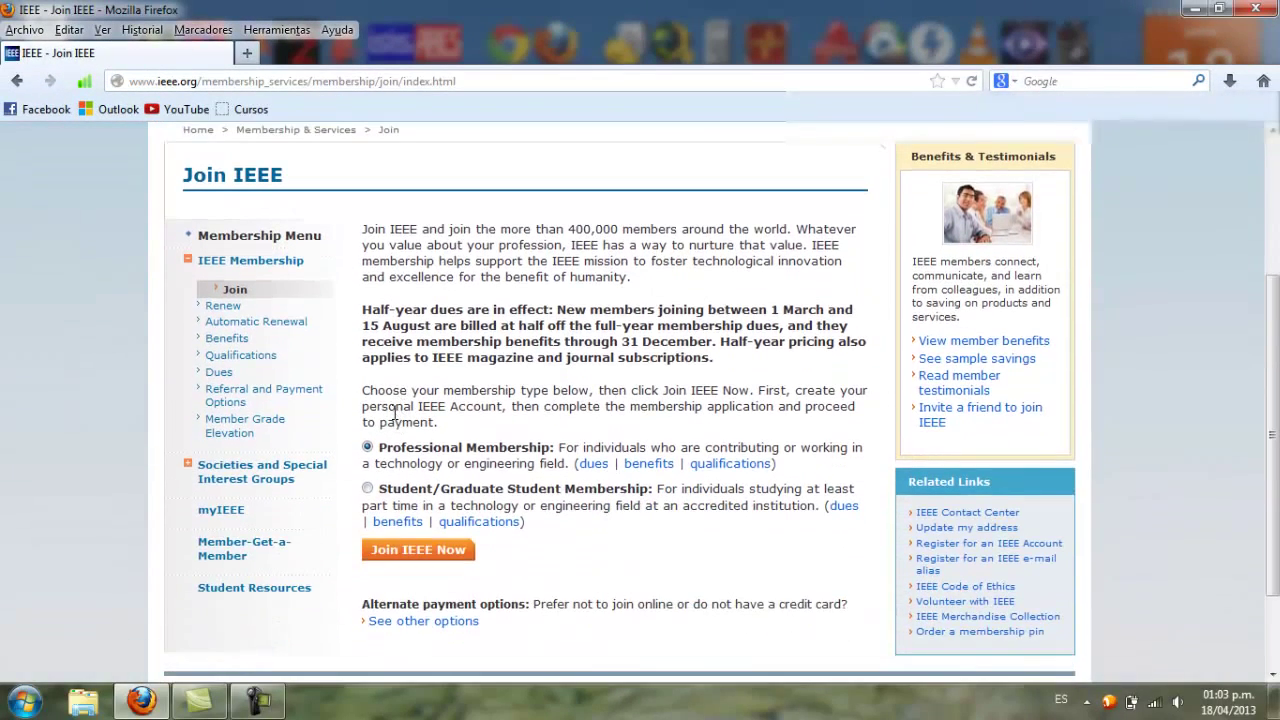
{"action": "scroll", "coordinate": [468, 388], "scroll_direction": "down", "scroll_amount": 2}
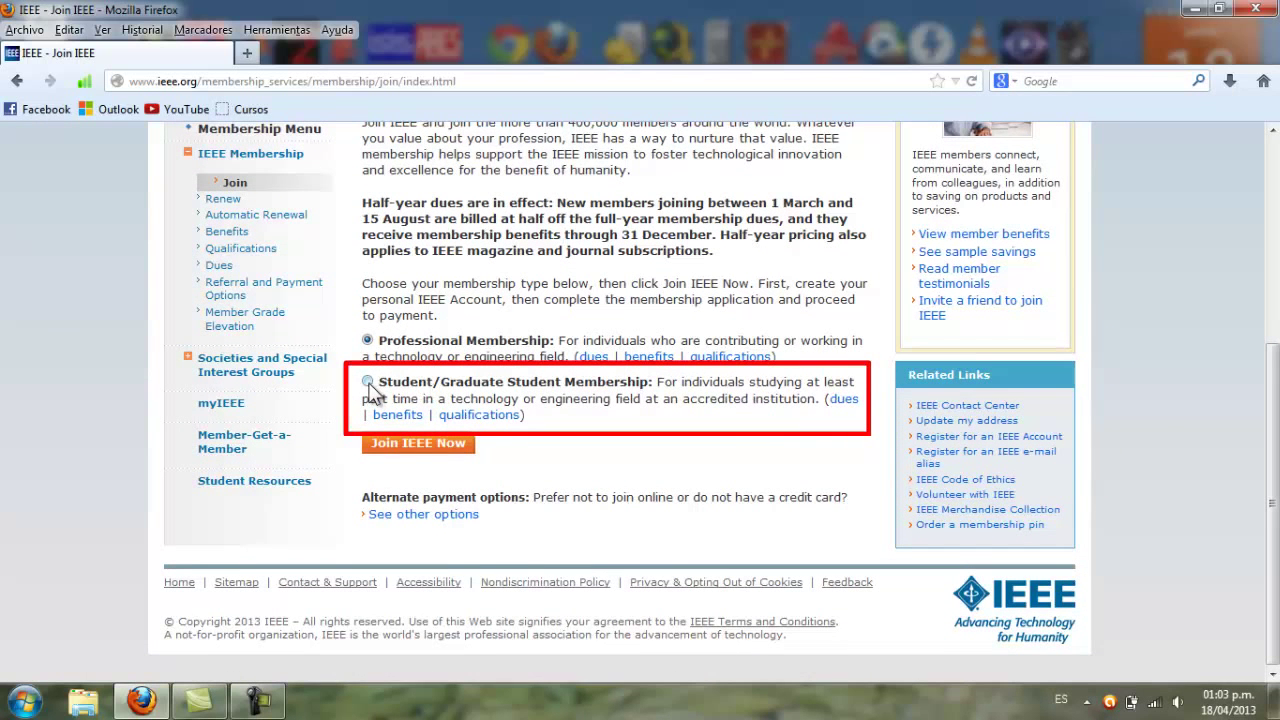
{"action": "left_click", "coordinate": [368, 383]}
{"action": "left_click", "coordinate": [411, 450]}
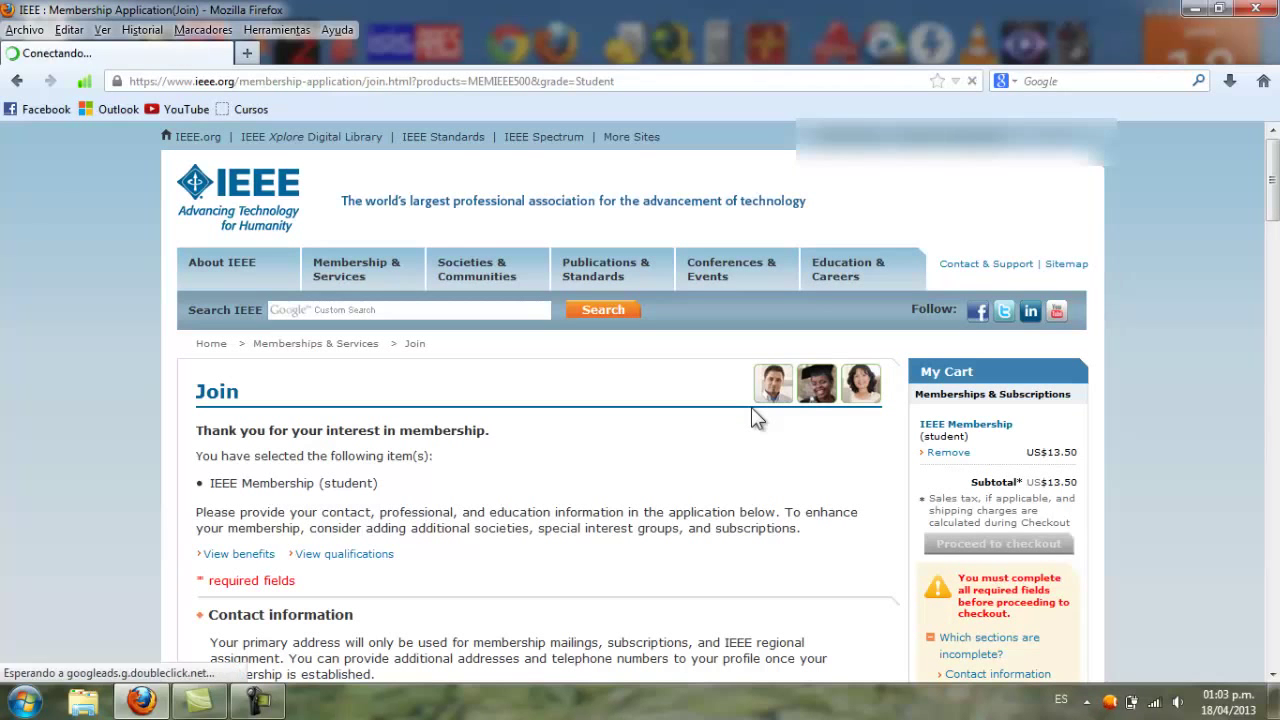
Mark the contact address type as Home and enter the two street address lines
{"action": "scroll", "coordinate": [381, 524], "scroll_direction": "down", "scroll_amount": 5}
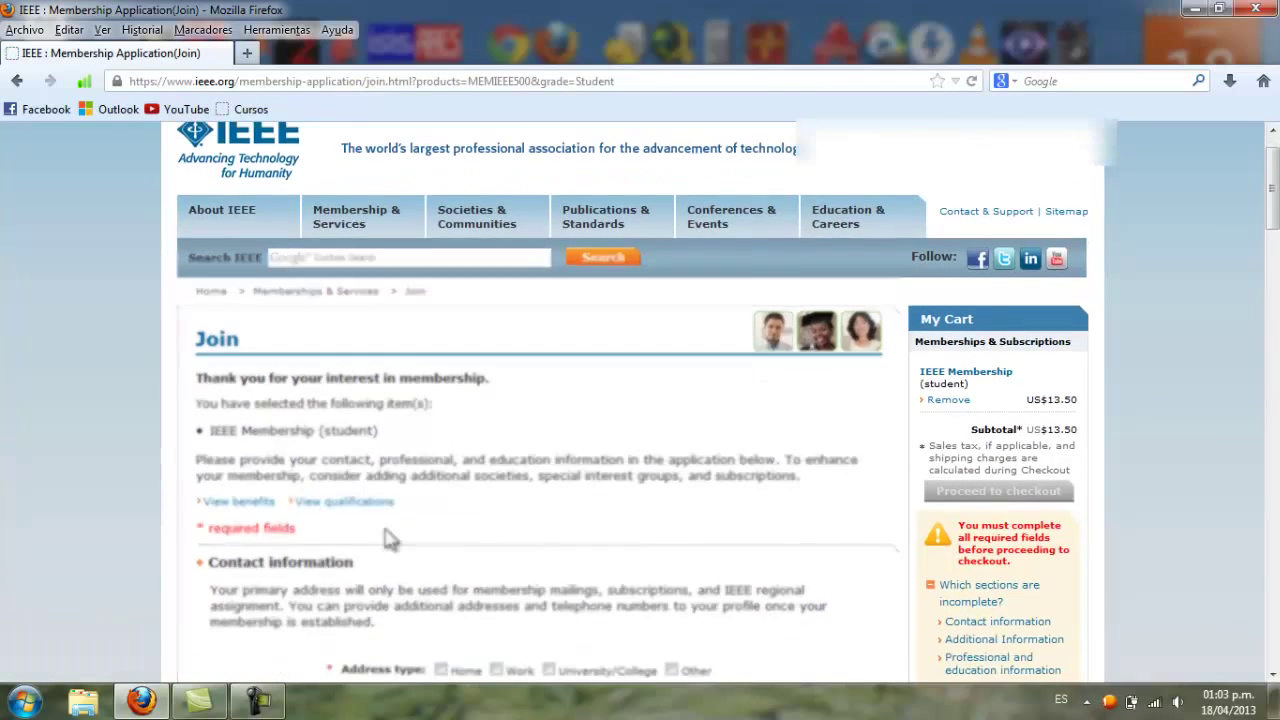
{"action": "scroll", "coordinate": [565, 508], "scroll_direction": "down", "scroll_amount": 2}
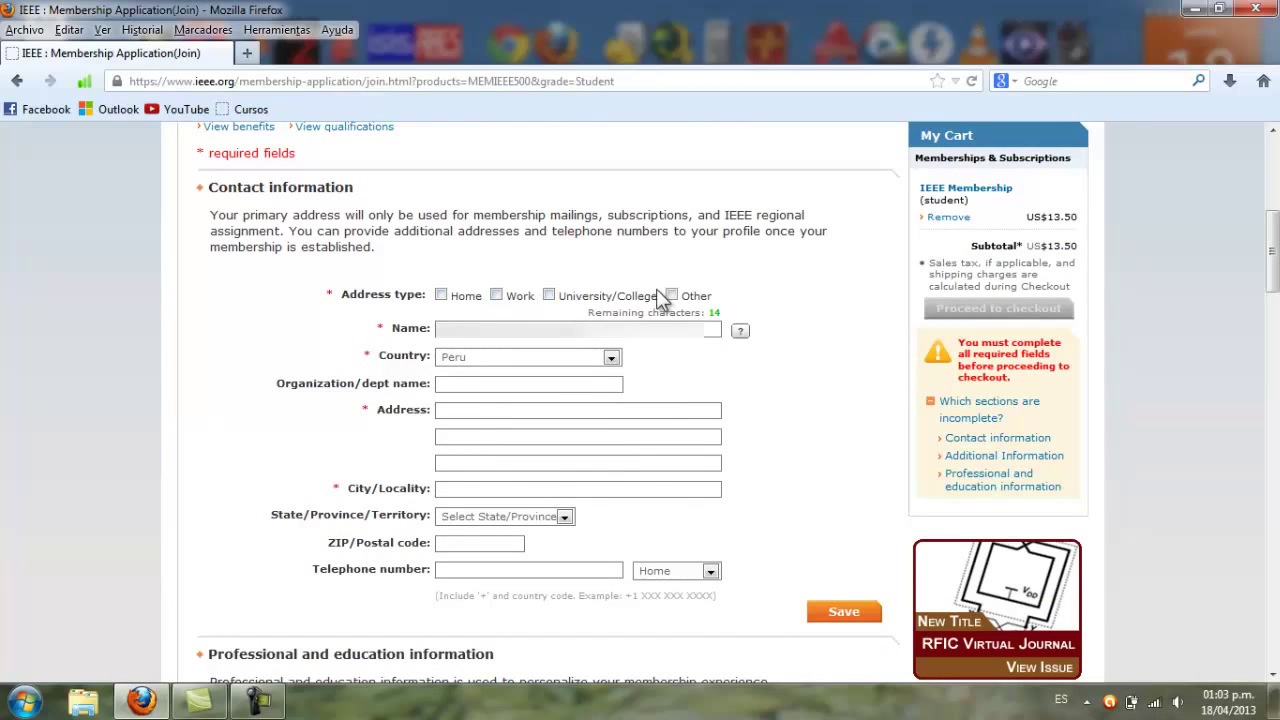
{"action": "left_click", "coordinate": [441, 296]}
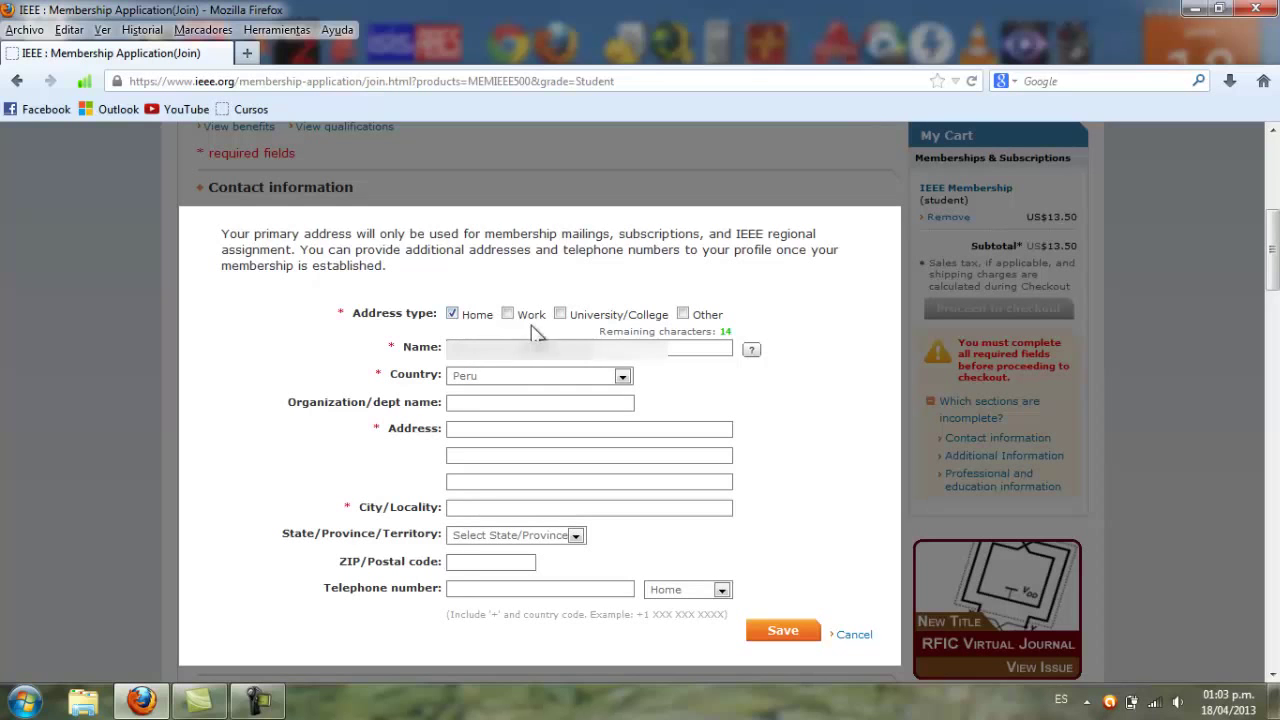
{"action": "left_click", "coordinate": [484, 429]}
{"action": "key", "text": "ctrl+v"}
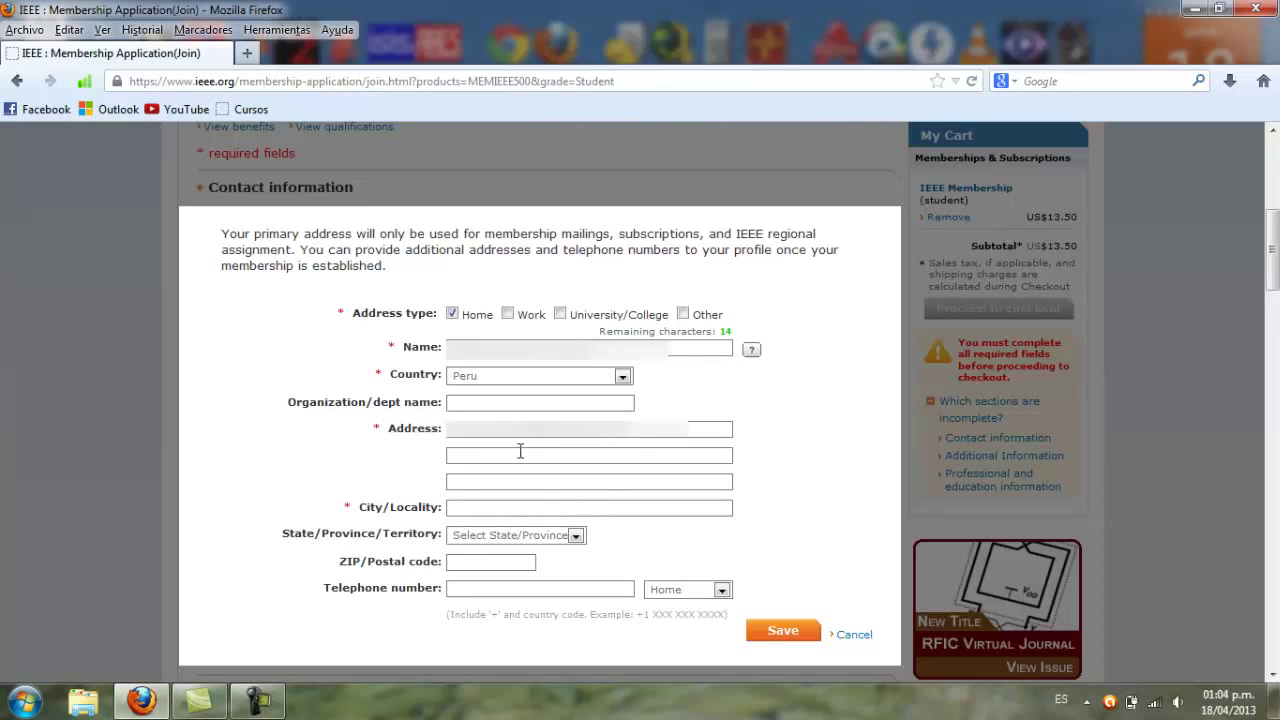
{"action": "type", "text": "cerro colorado"}
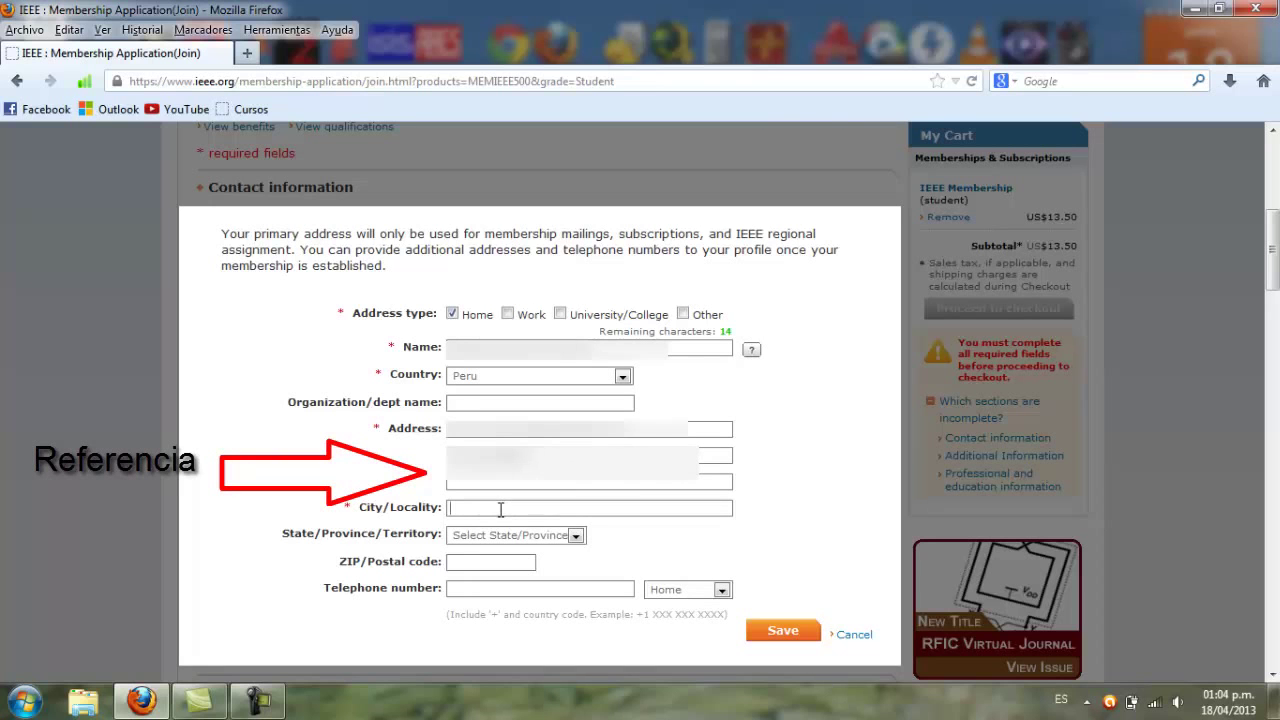
Choose Arequipa as state, enter city and ZIP, add a Mobile phone number, and save
{"action": "left_click", "coordinate": [576, 537]}
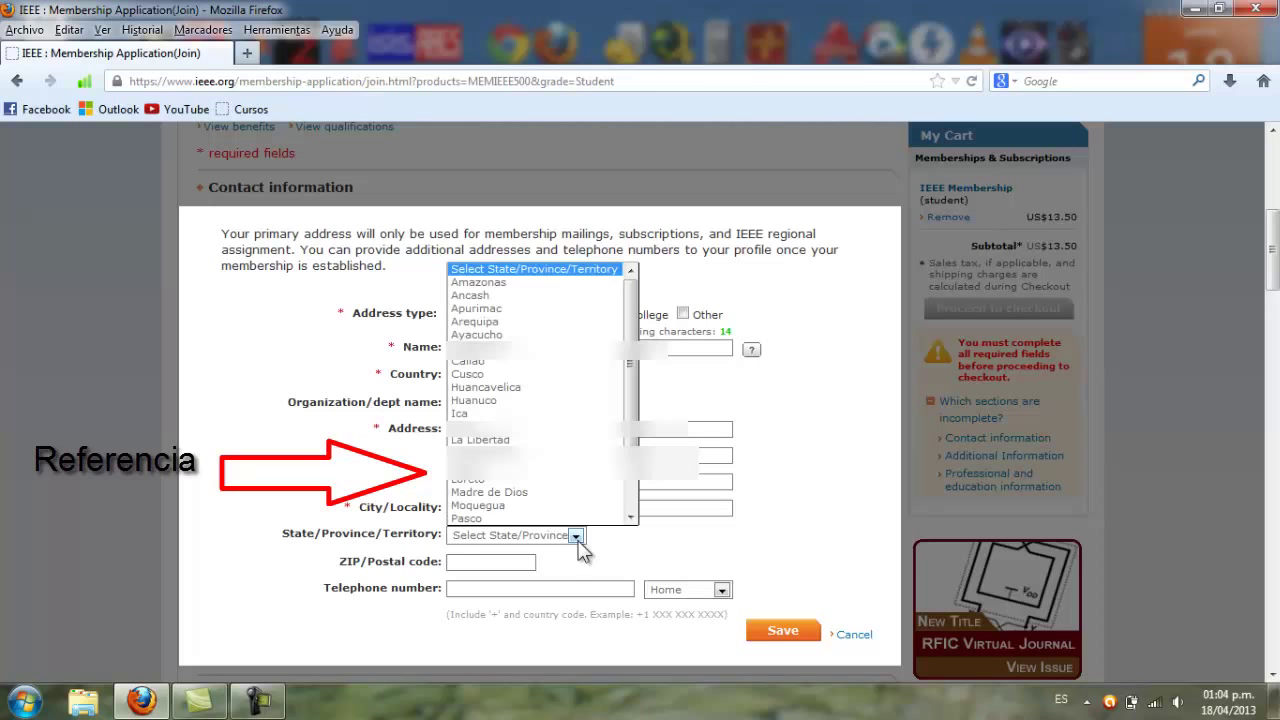
{"action": "left_click", "coordinate": [521, 321]}
{"action": "left_click", "coordinate": [512, 505]}
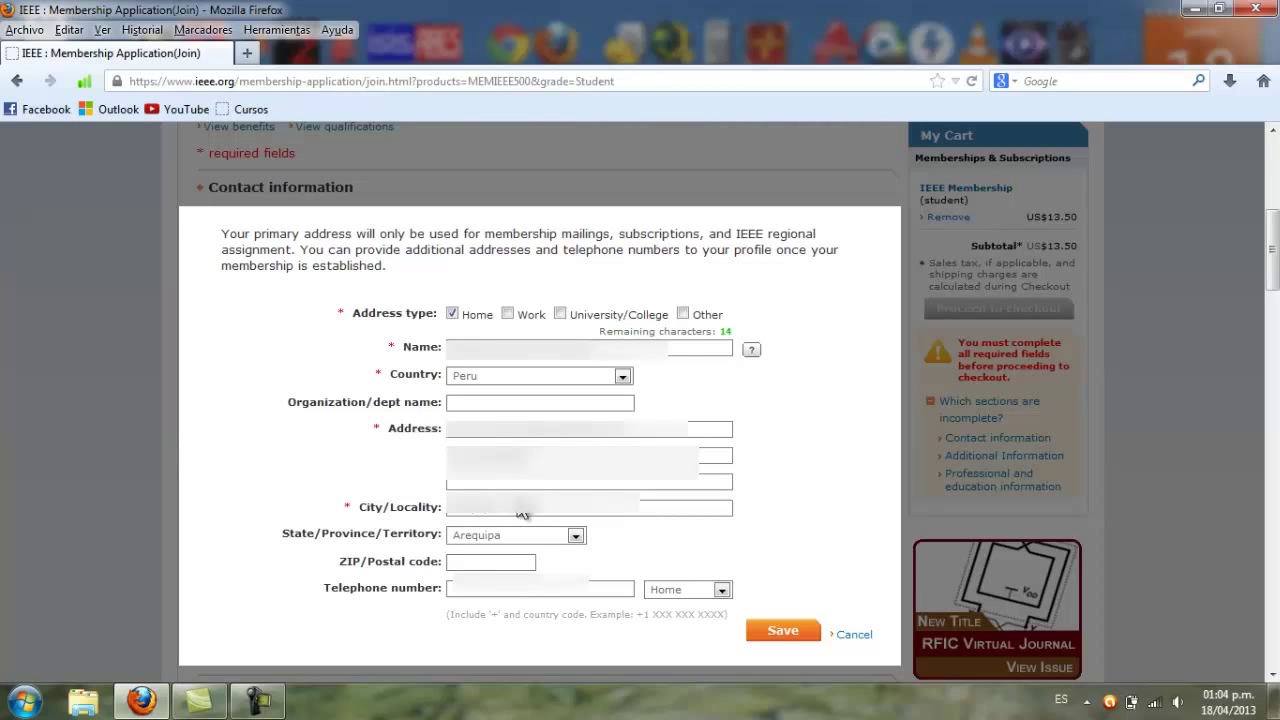
{"action": "left_click", "coordinate": [498, 565]}
{"action": "left_click", "coordinate": [721, 590]}
{"action": "left_click", "coordinate": [707, 619]}
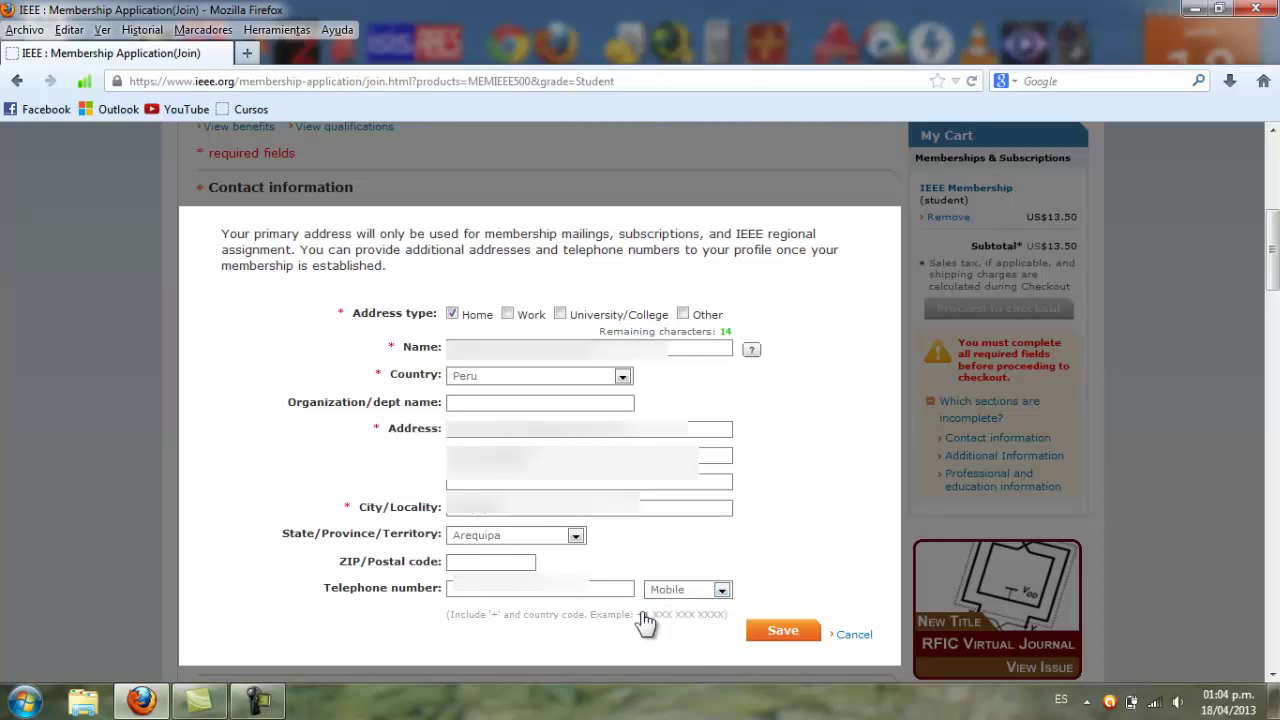
{"action": "type", "text": "9"}
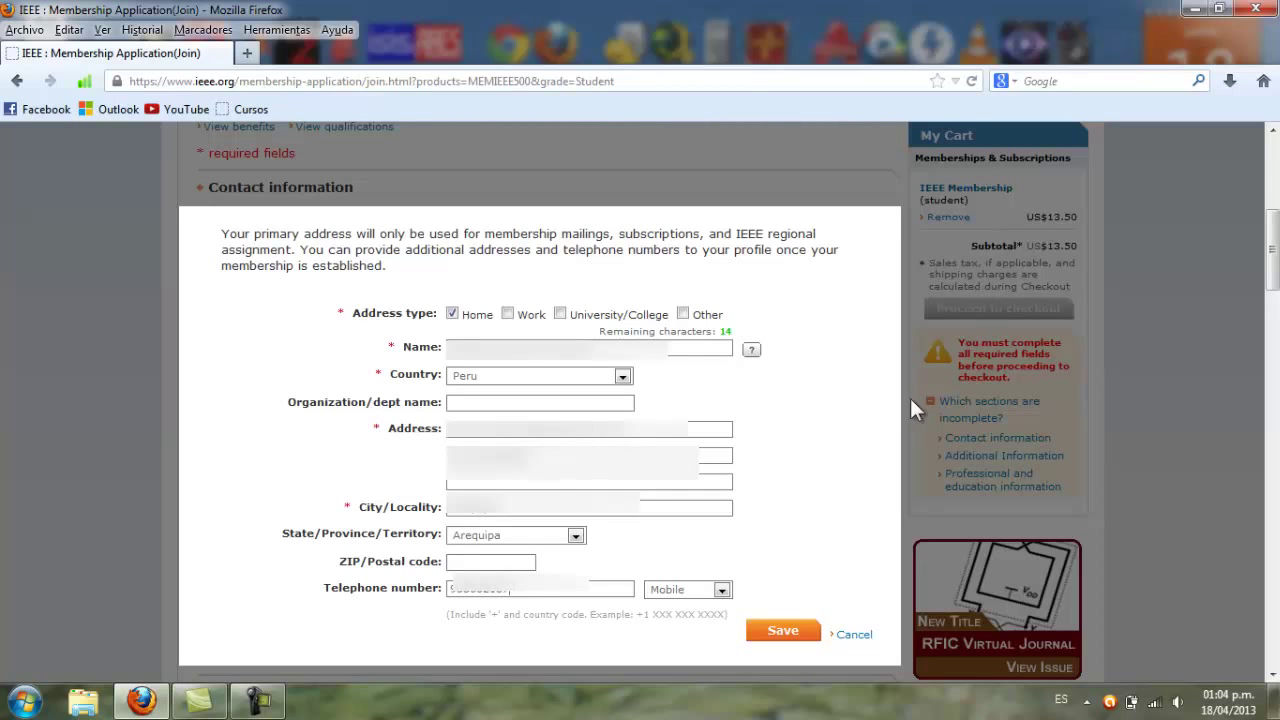
{"action": "key", "text": "Return"}
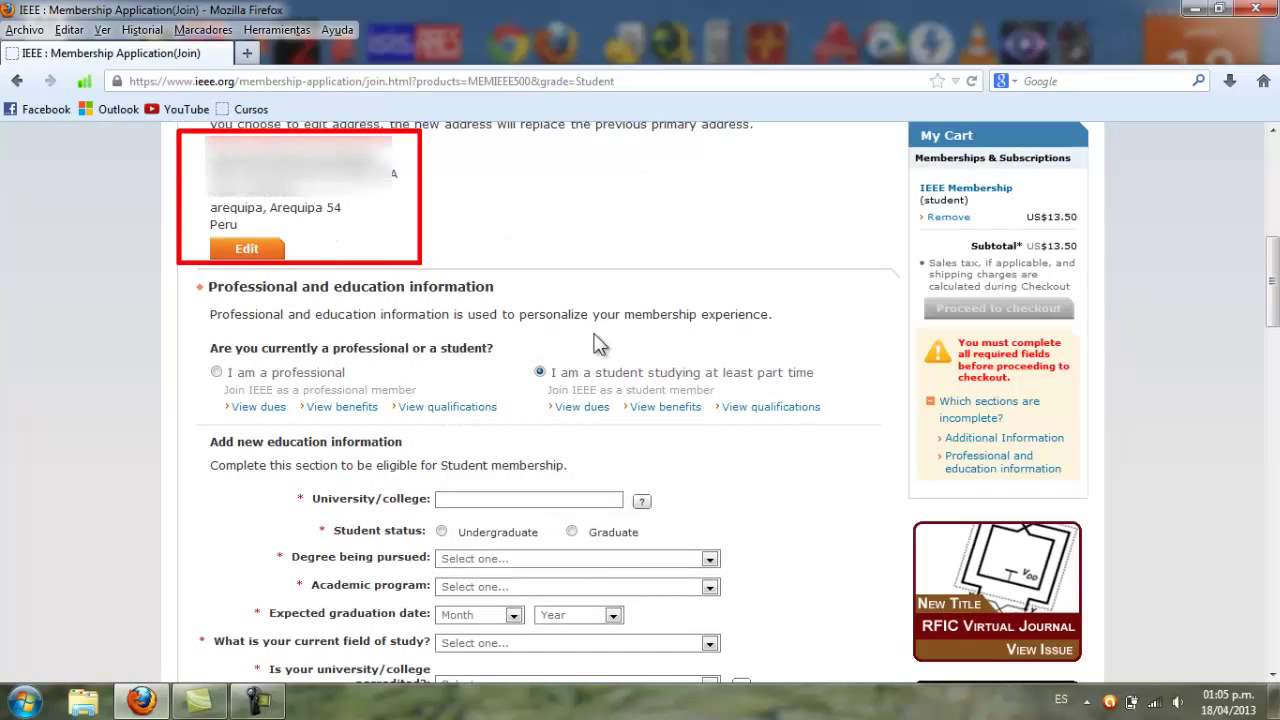
Enter 'universidad na' as the university and select Universidad Nacional San Agustin from the suggestions
{"action": "scroll", "coordinate": [670, 410], "scroll_direction": "down", "scroll_amount": 5}
{"action": "scroll", "coordinate": [670, 410], "scroll_direction": "up", "scroll_amount": 3}
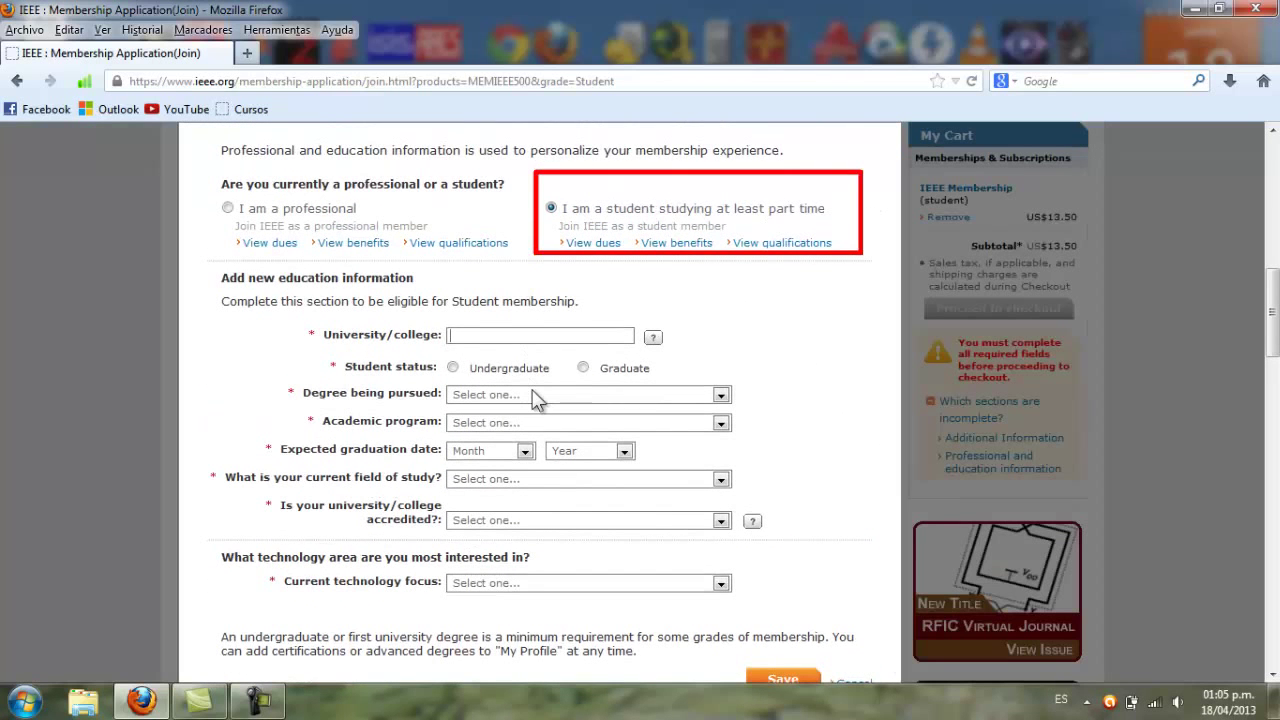
{"action": "type", "text": "universidad na"}
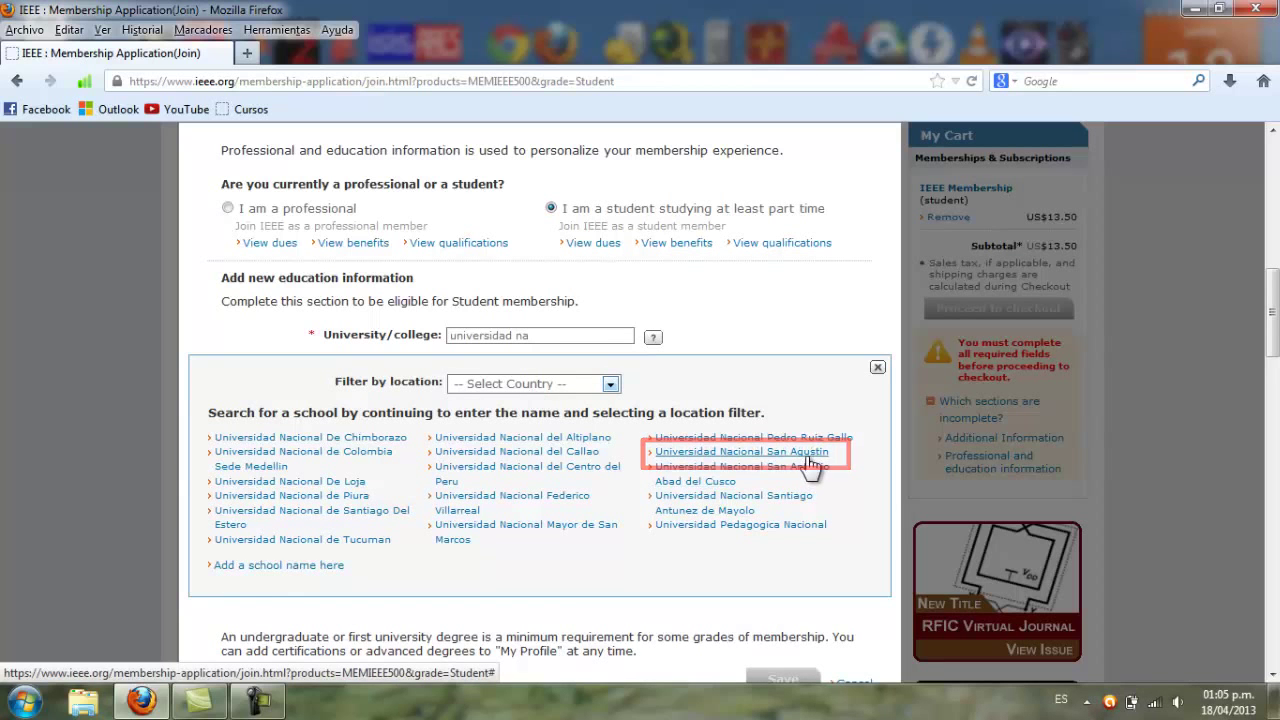
{"action": "left_click", "coordinate": [807, 461]}
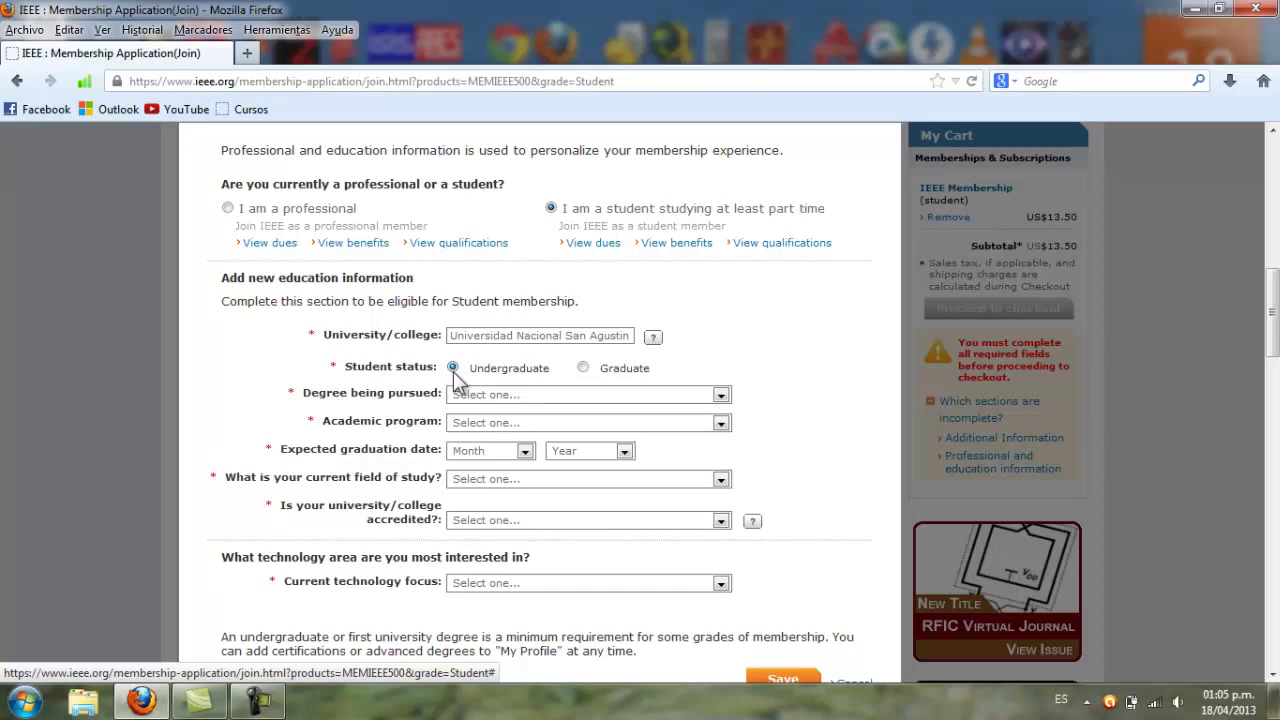
Set the degree being pursued to Engineer
{"action": "left_click", "coordinate": [721, 396]}
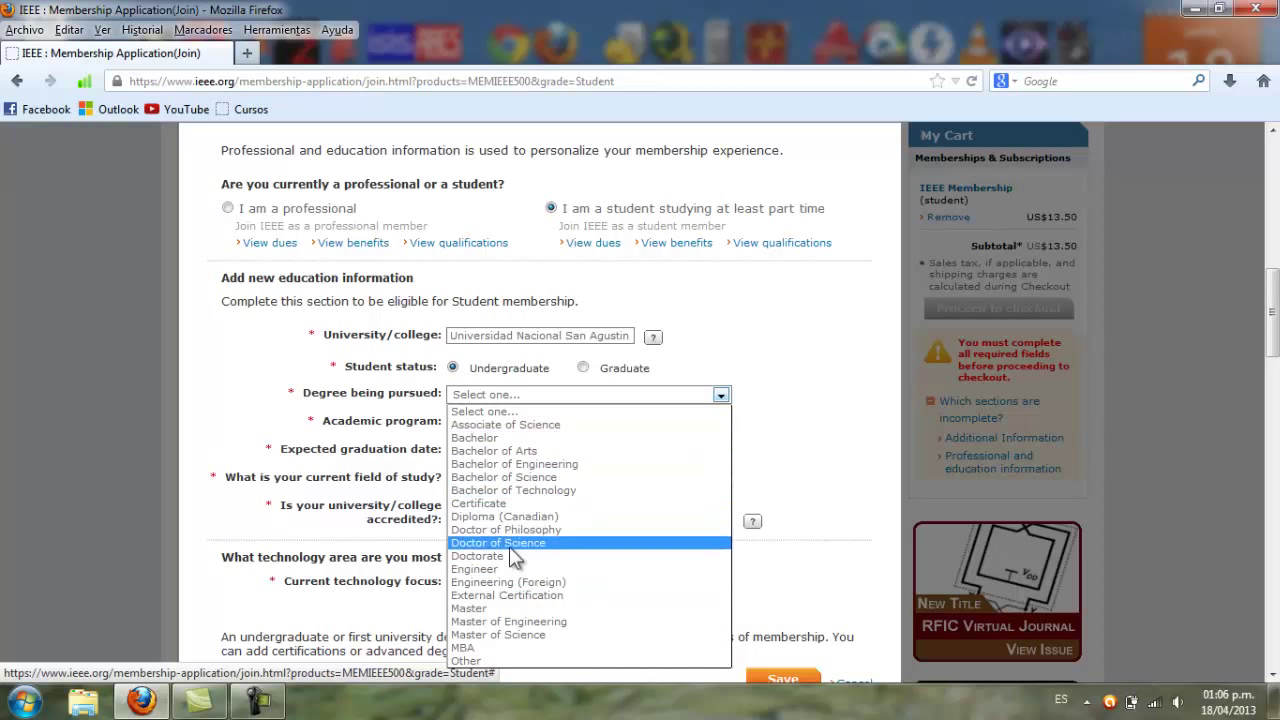
{"action": "left_click", "coordinate": [480, 569]}
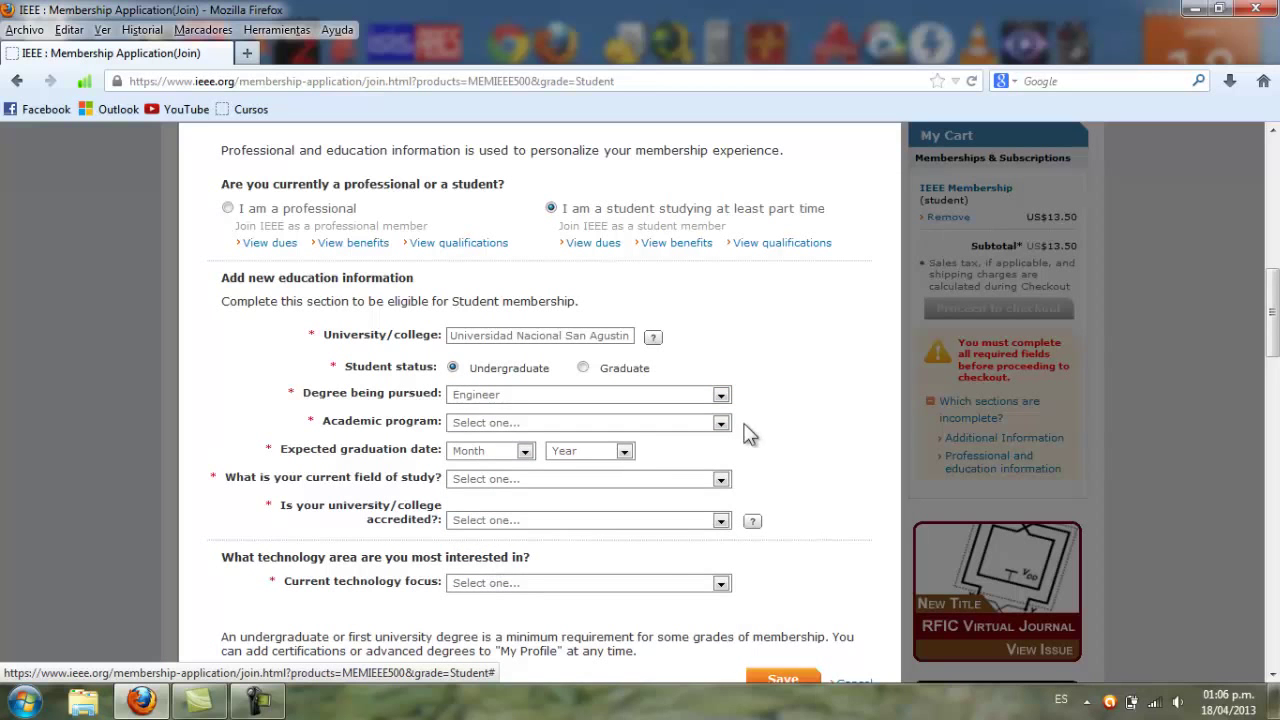
{"action": "left_click", "coordinate": [721, 396]}
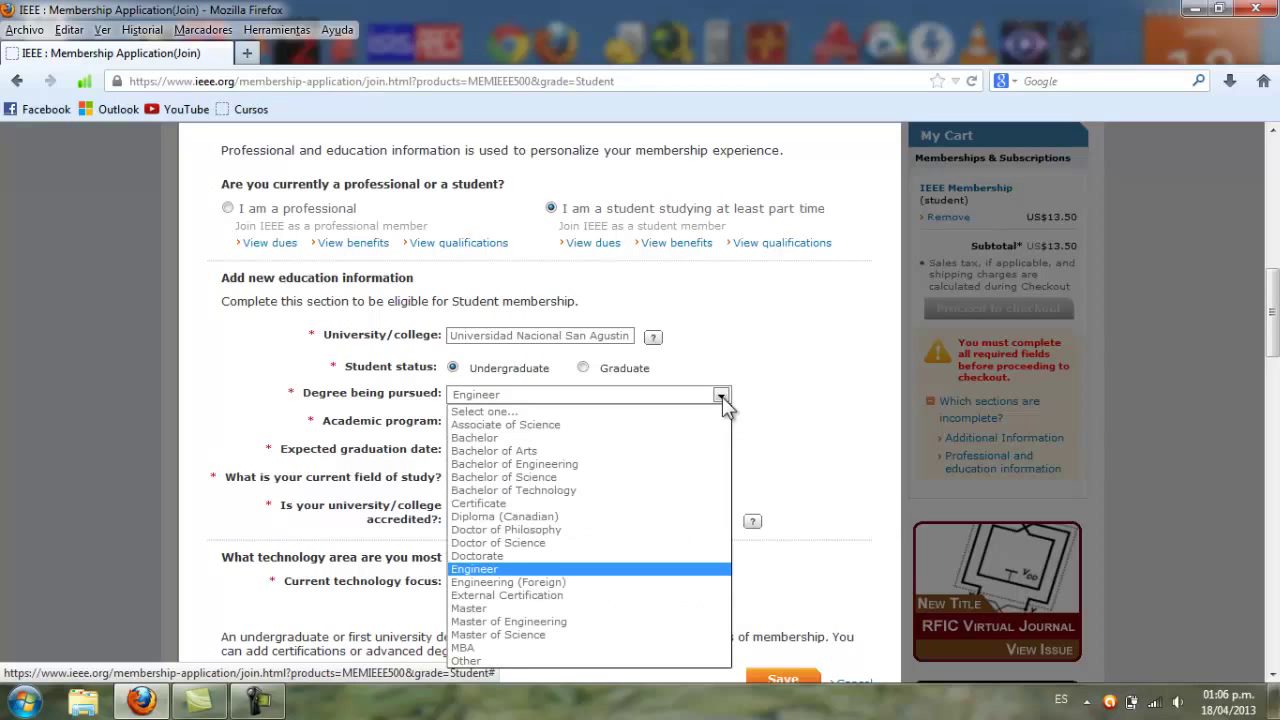
{"action": "left_click", "coordinate": [721, 396]}
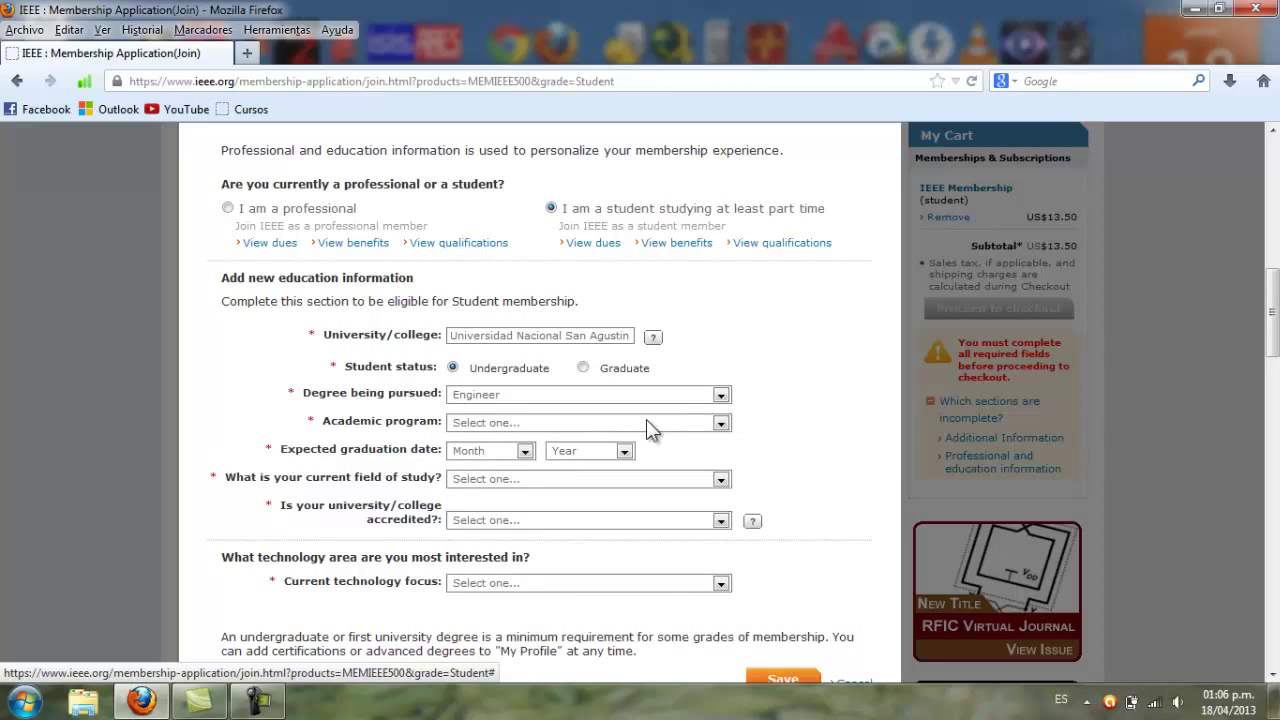
Choose Electronics Engrg as the academic program
{"action": "left_click", "coordinate": [721, 422]}
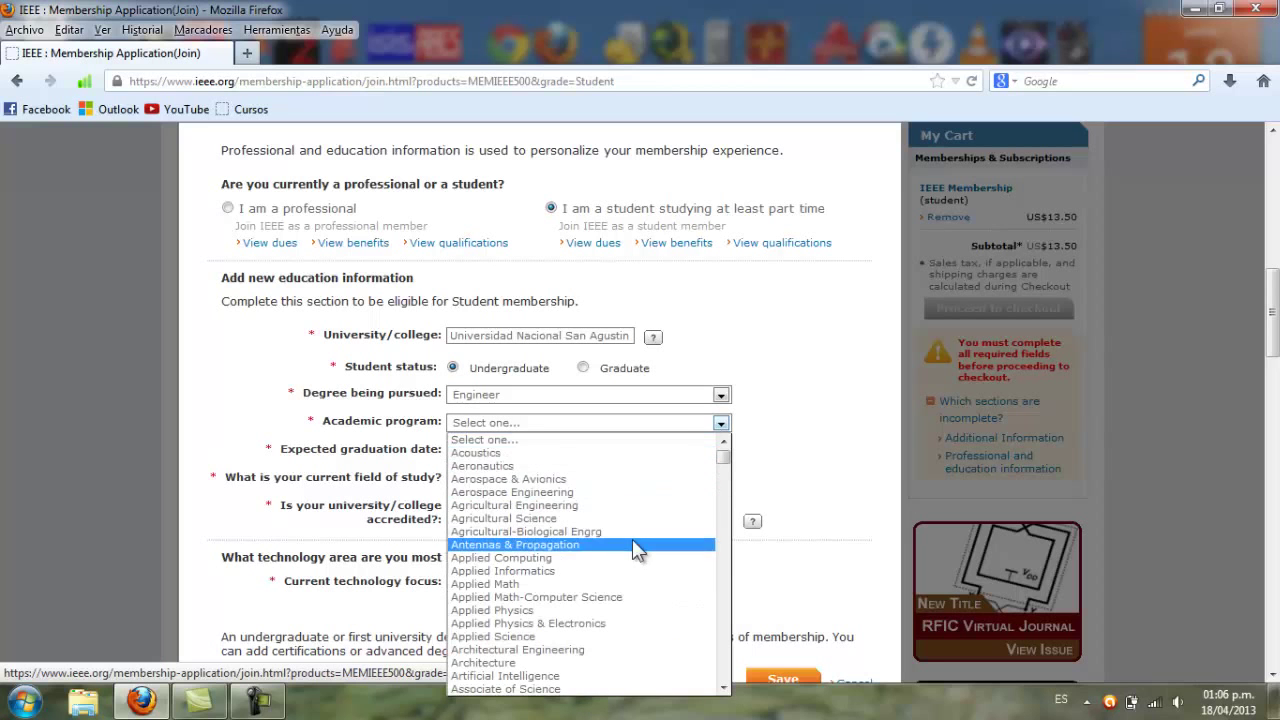
{"action": "scroll", "coordinate": [632, 540], "scroll_direction": "down", "scroll_amount": 7}
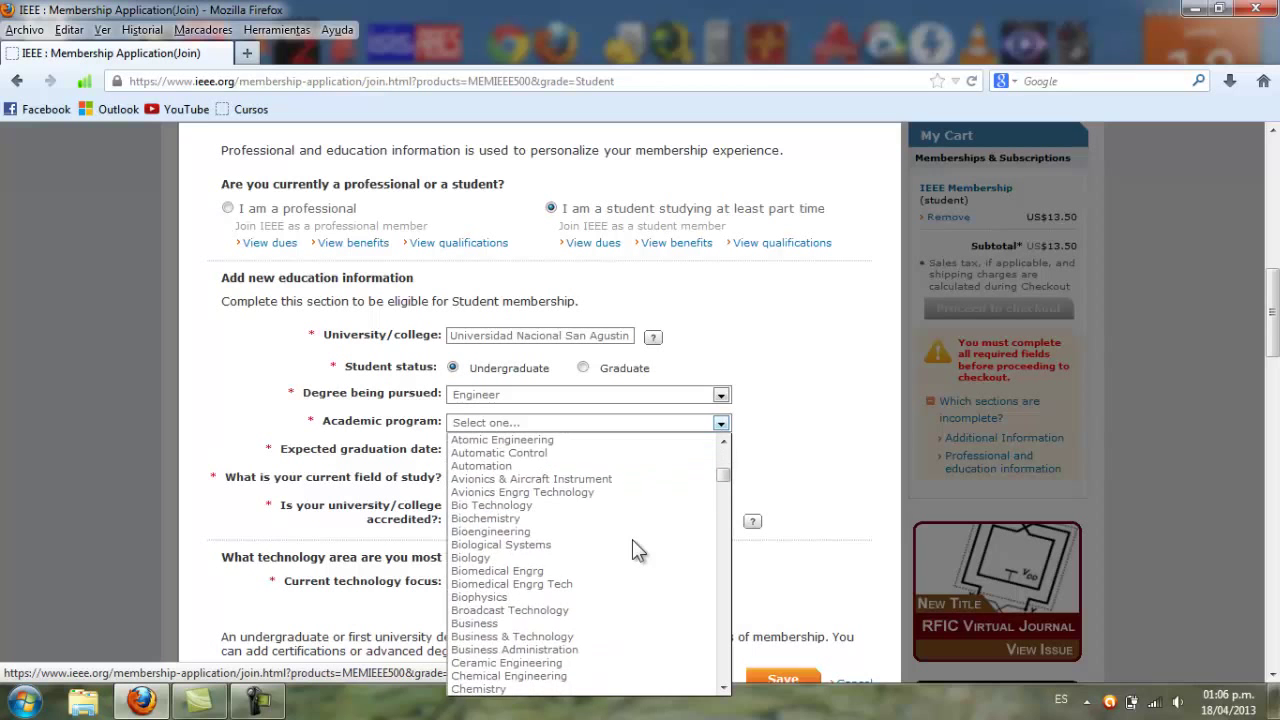
{"action": "scroll", "coordinate": [632, 539], "scroll_direction": "down", "scroll_amount": 18}
{"action": "scroll", "coordinate": [632, 539], "scroll_direction": "down", "scroll_amount": 3}
{"action": "scroll", "coordinate": [531, 615], "scroll_direction": "down", "scroll_amount": 3}
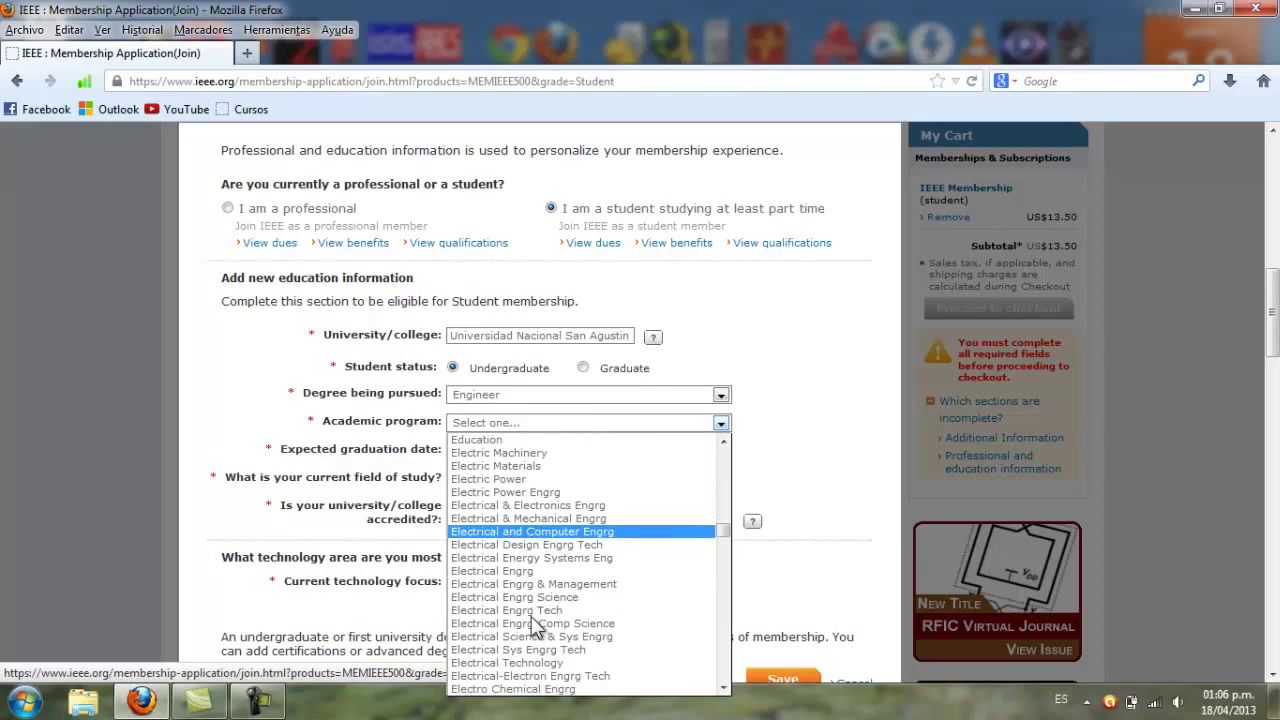
{"action": "scroll", "coordinate": [518, 555], "scroll_direction": "down", "scroll_amount": 2}
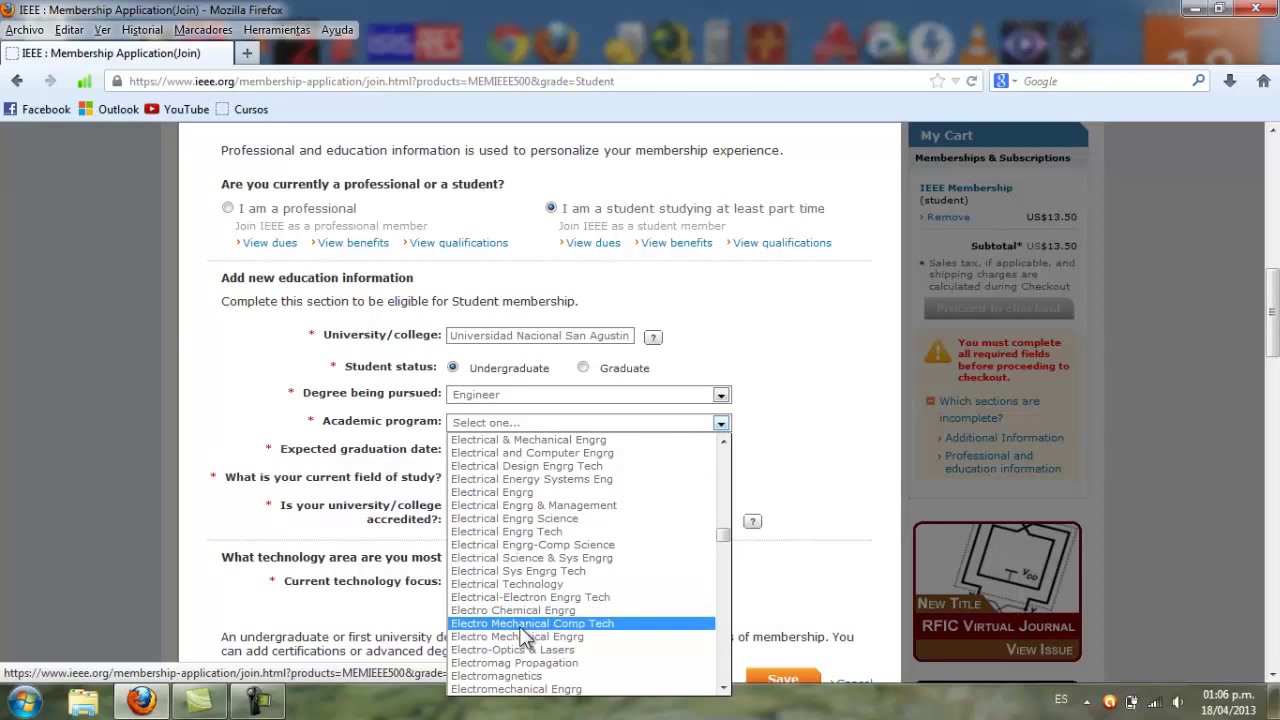
{"action": "scroll", "coordinate": [538, 635], "scroll_direction": "down", "scroll_amount": 2}
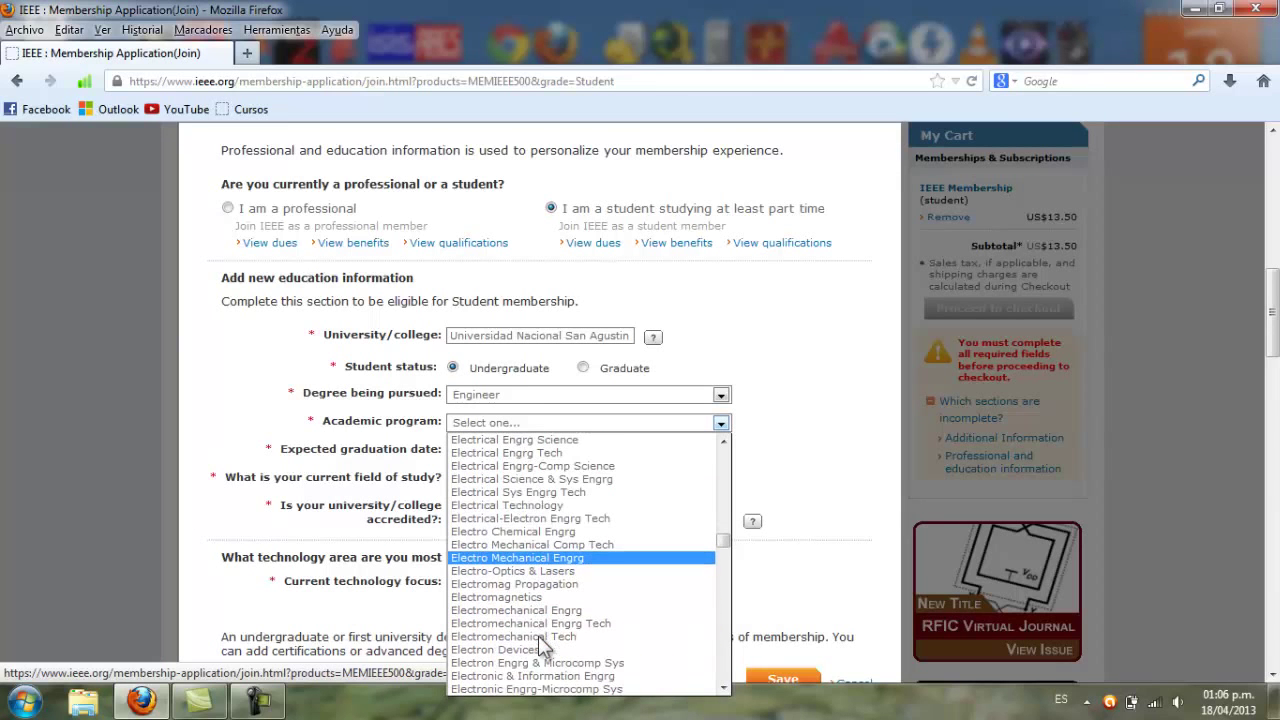
{"action": "scroll", "coordinate": [538, 635], "scroll_direction": "down", "scroll_amount": 3}
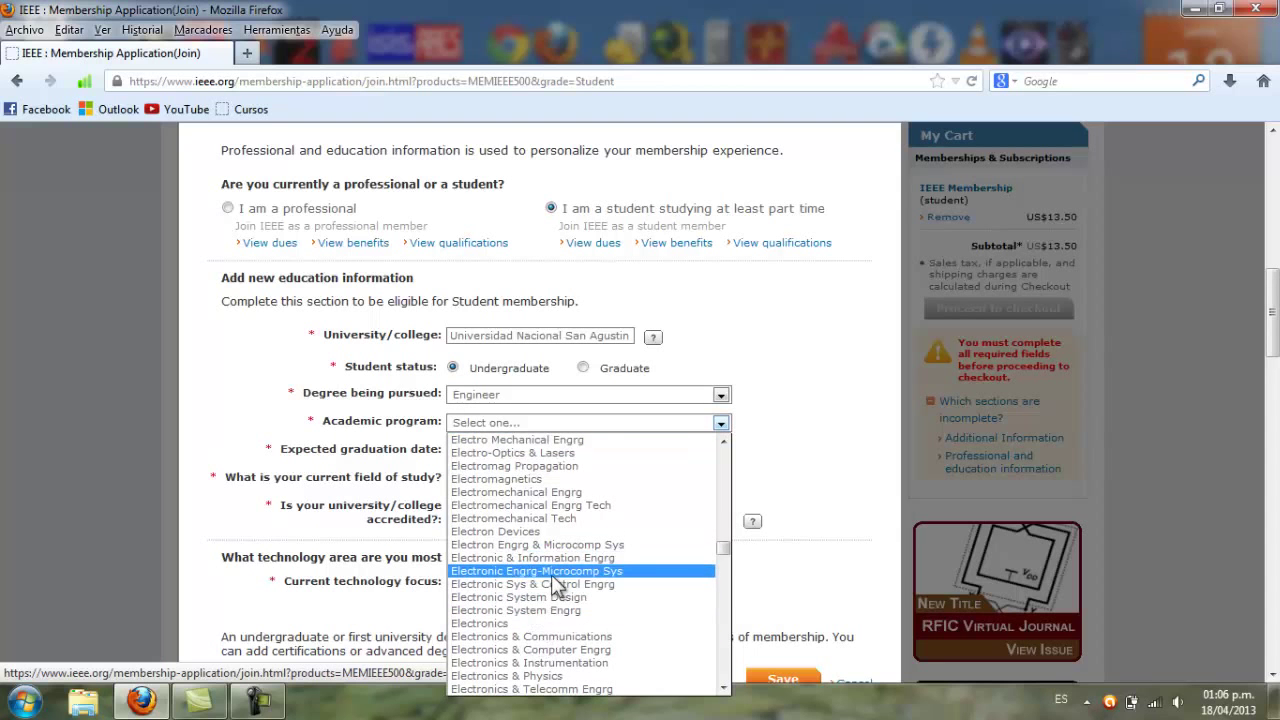
{"action": "scroll", "coordinate": [551, 576], "scroll_direction": "down", "scroll_amount": 3}
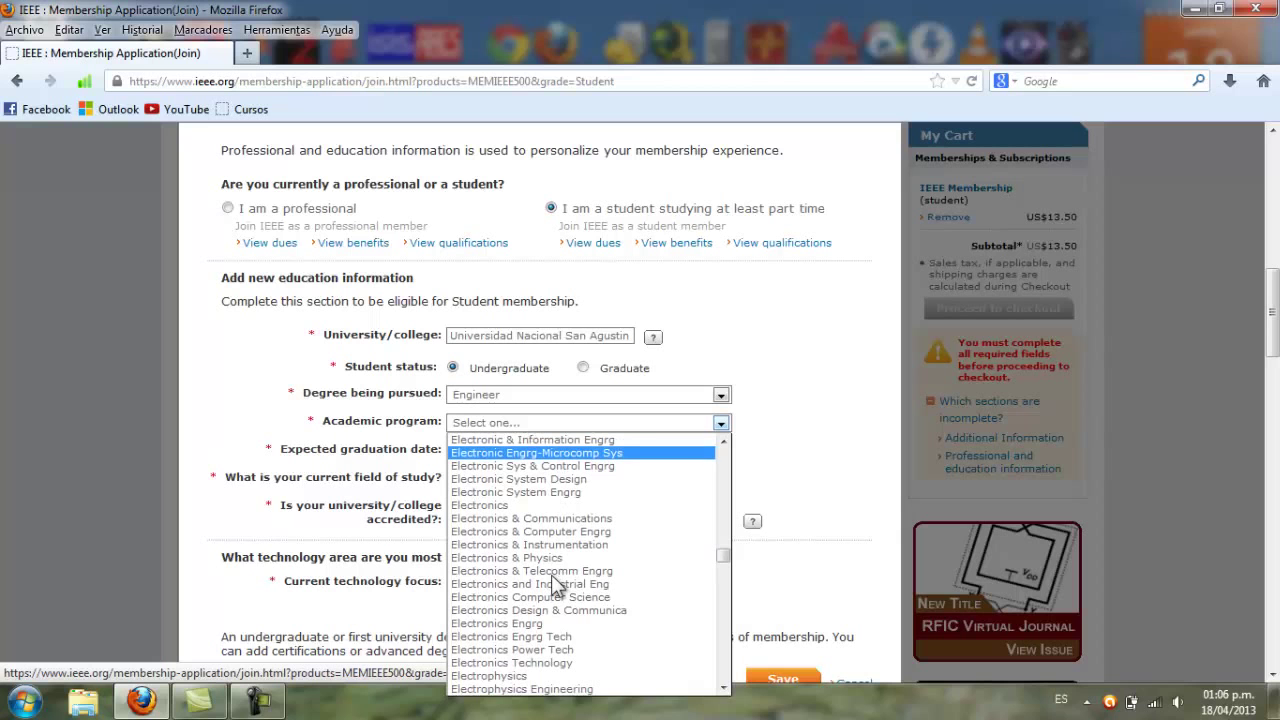
{"action": "left_click", "coordinate": [535, 625]}
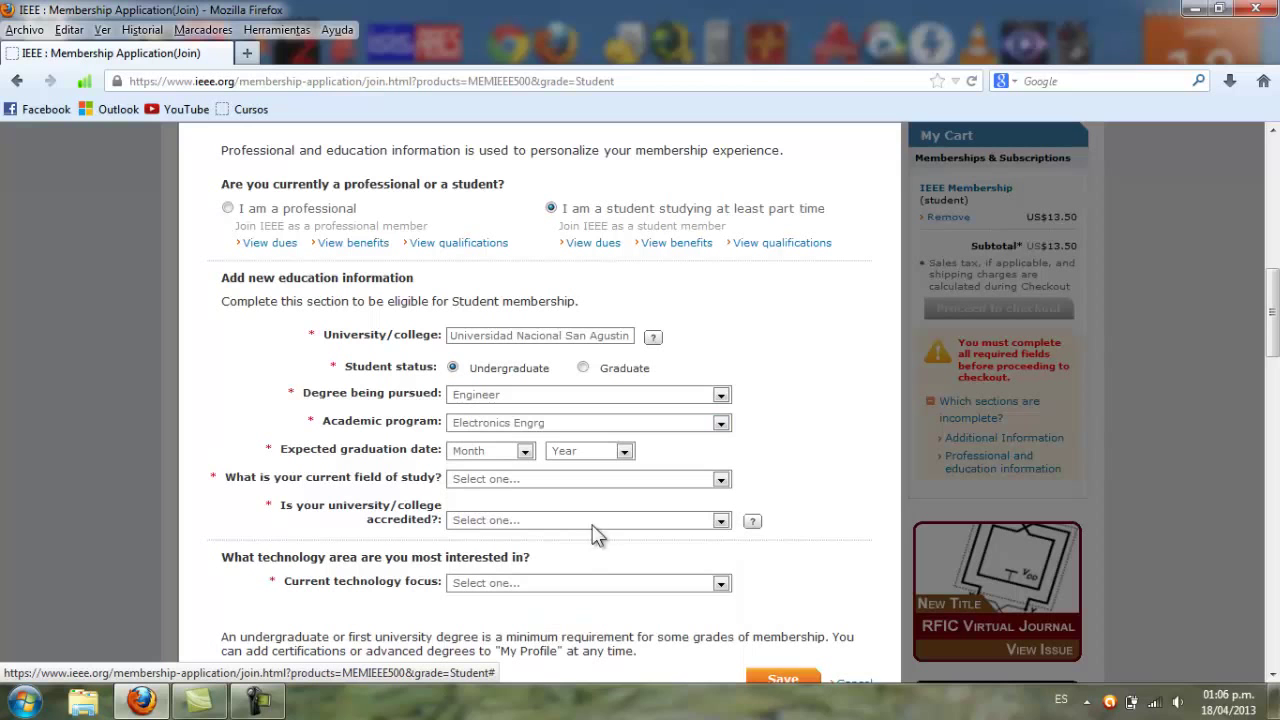
Pick January as the graduation month and 2014 as the graduation year
{"action": "left_click", "coordinate": [524, 451]}
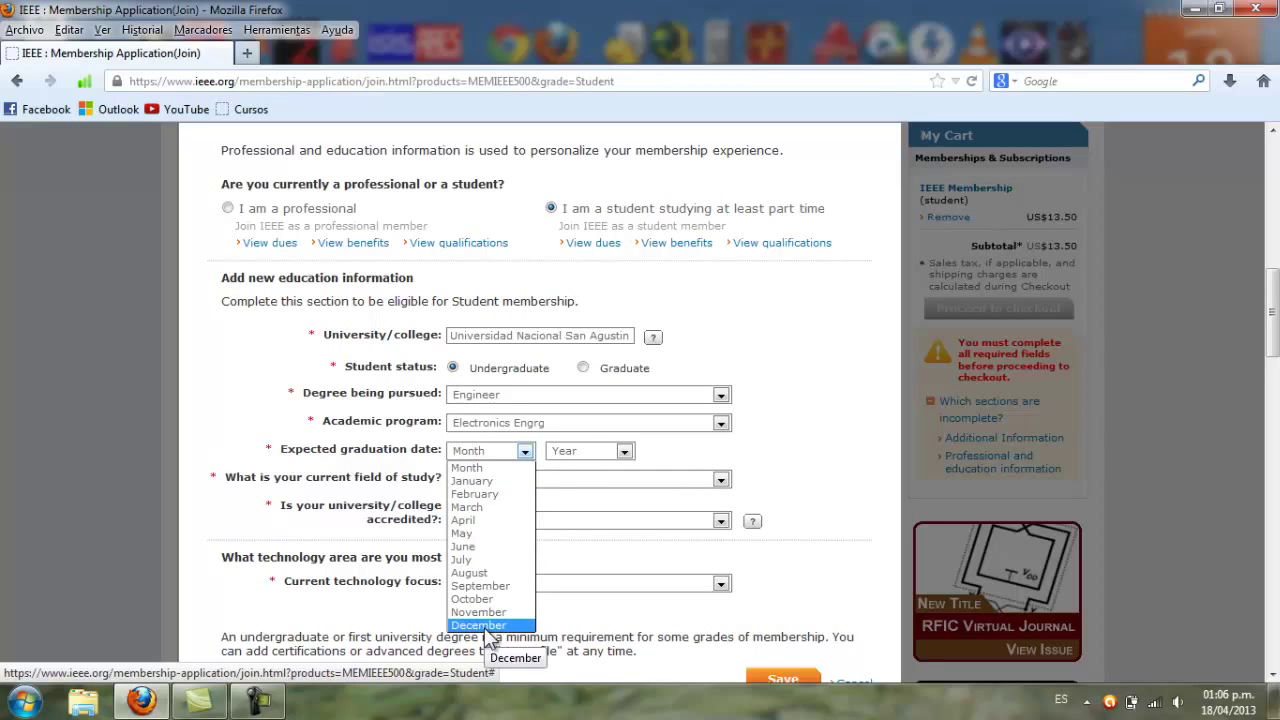
{"action": "left_click", "coordinate": [484, 484]}
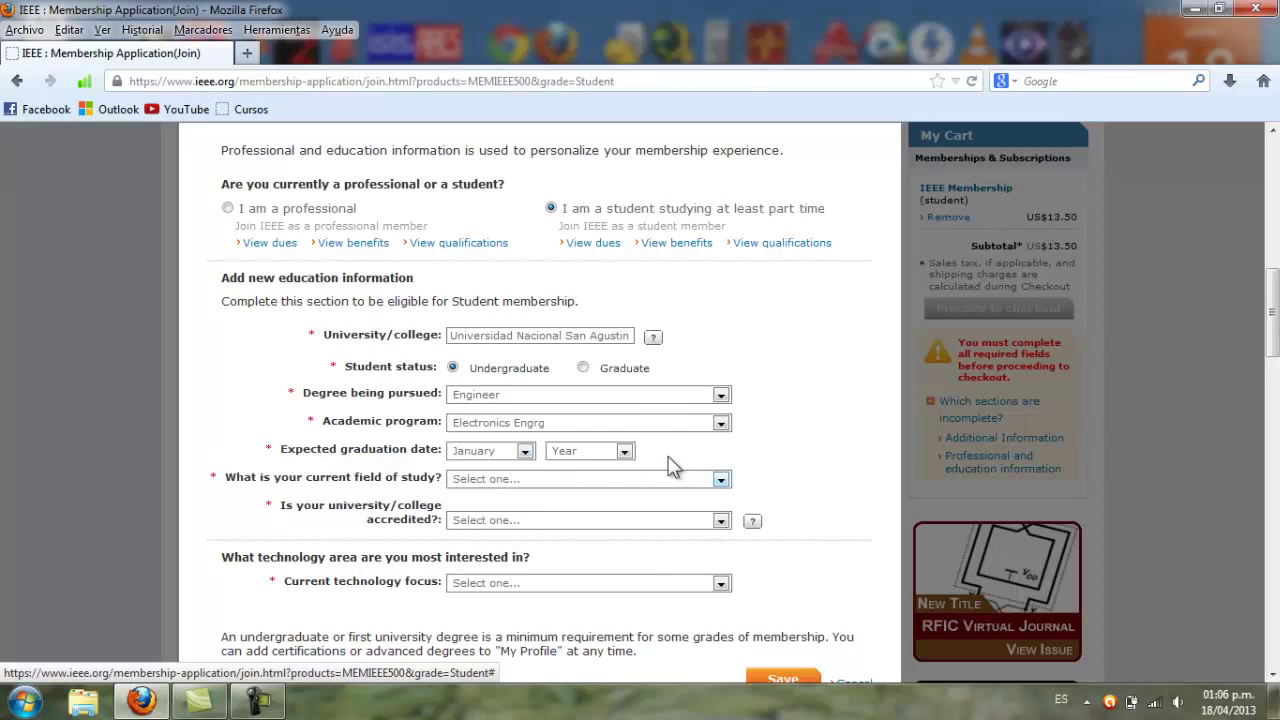
{"action": "left_click", "coordinate": [623, 452]}
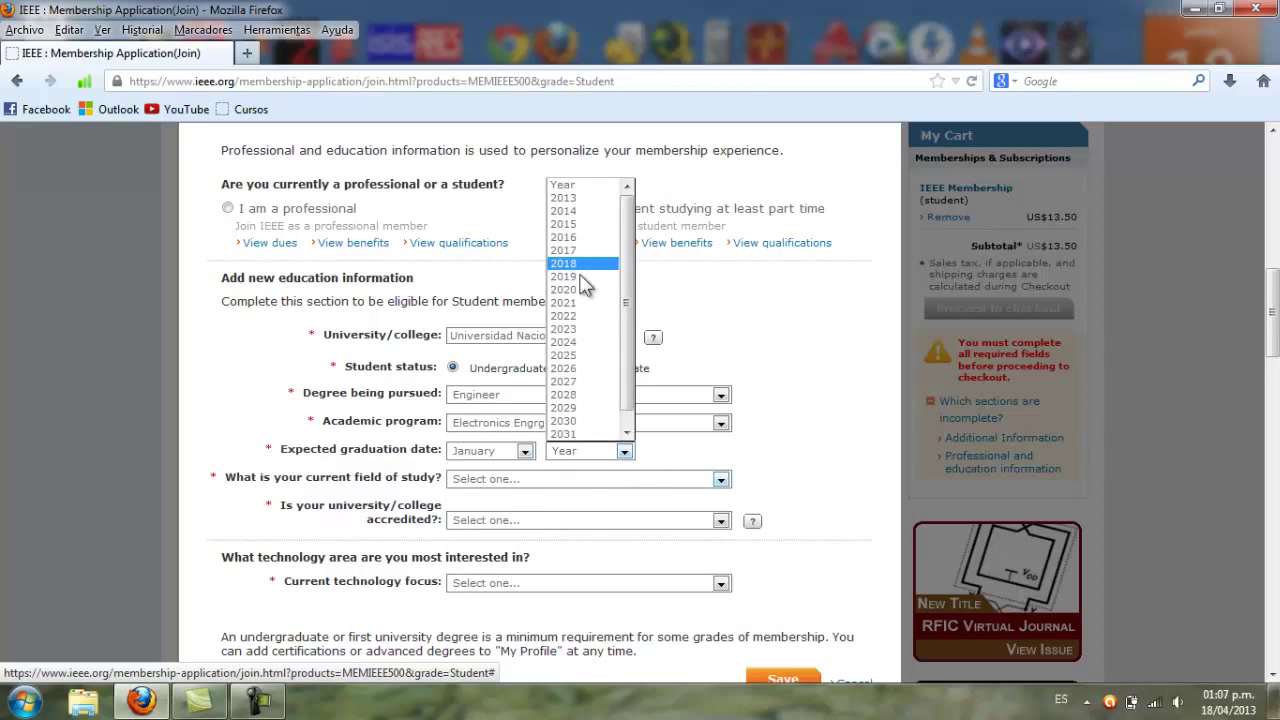
{"action": "left_click", "coordinate": [589, 210]}
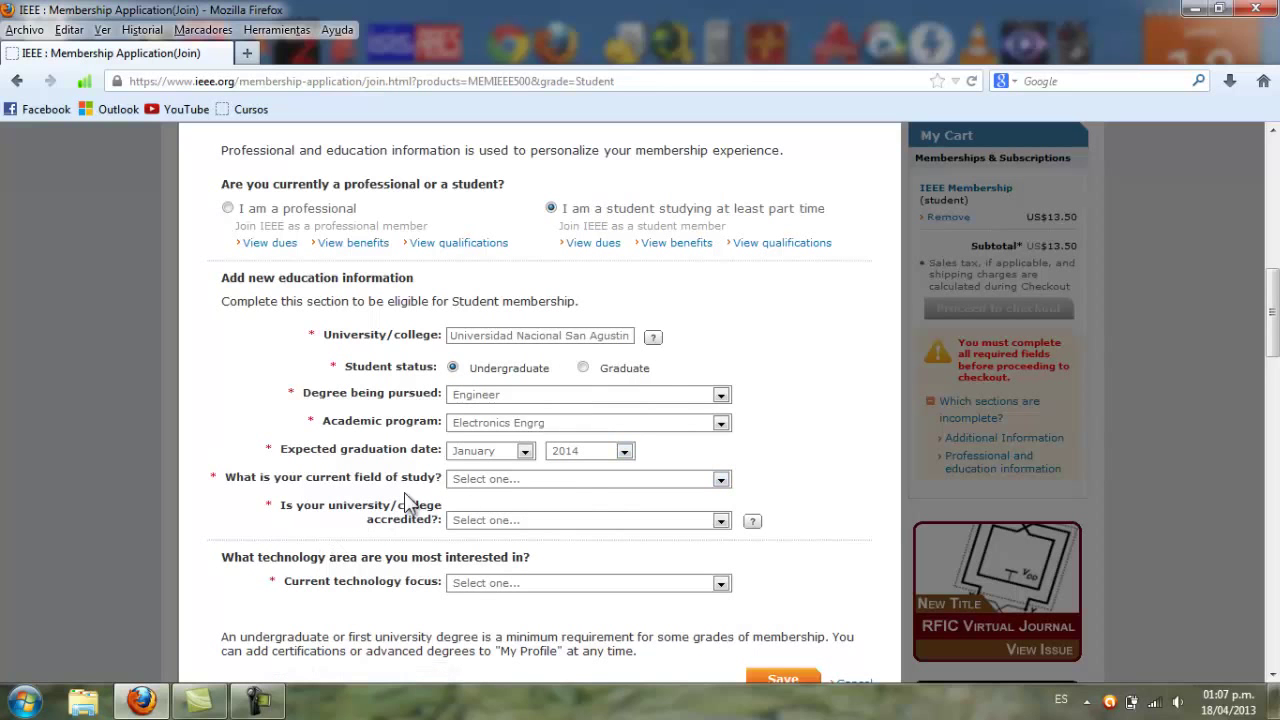
{"action": "left_click", "coordinate": [722, 479]}
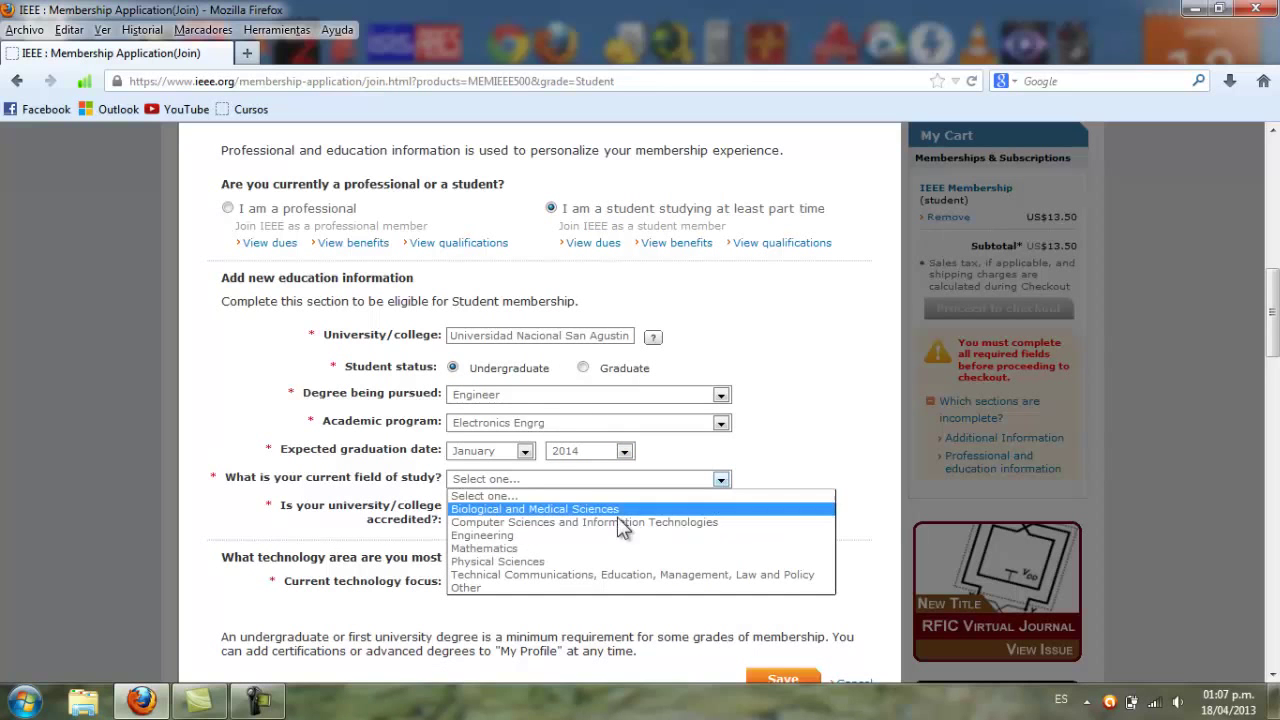
Choose Technical Communications, Education, Management, Law and Policy as field of study and answer No to accreditation
{"action": "left_click", "coordinate": [550, 575]}
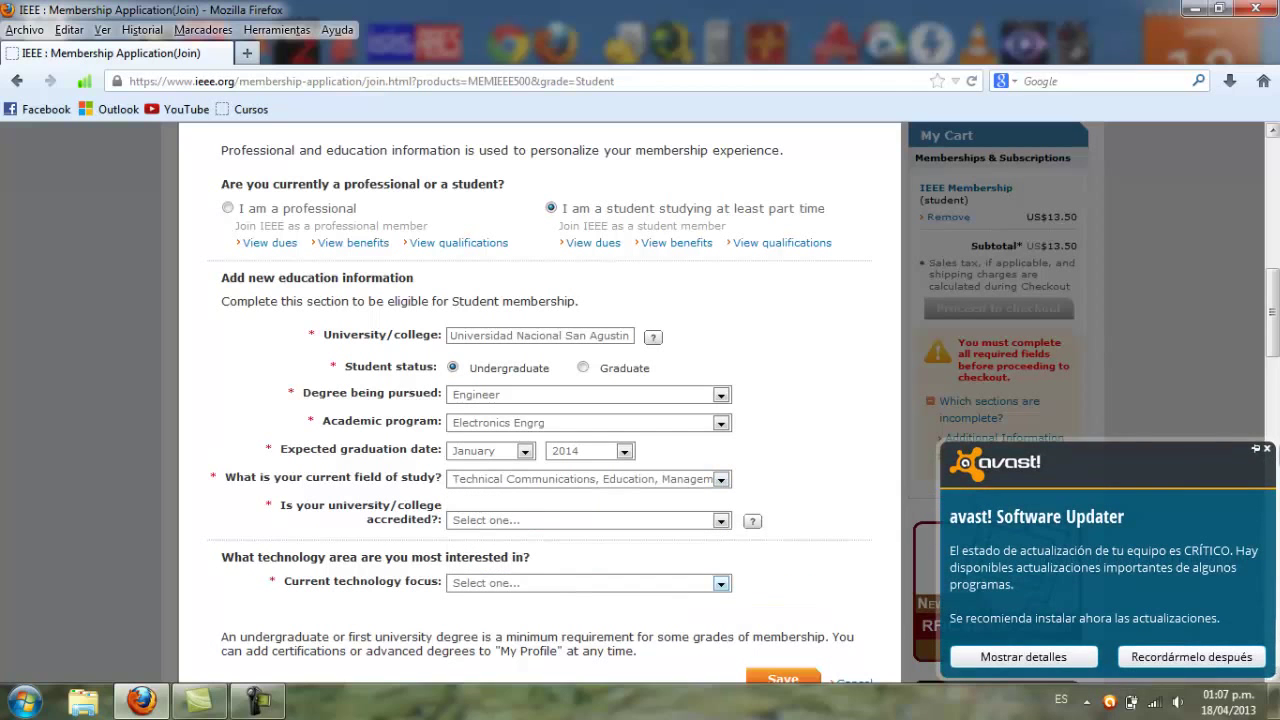
{"action": "left_click", "coordinate": [1267, 453]}
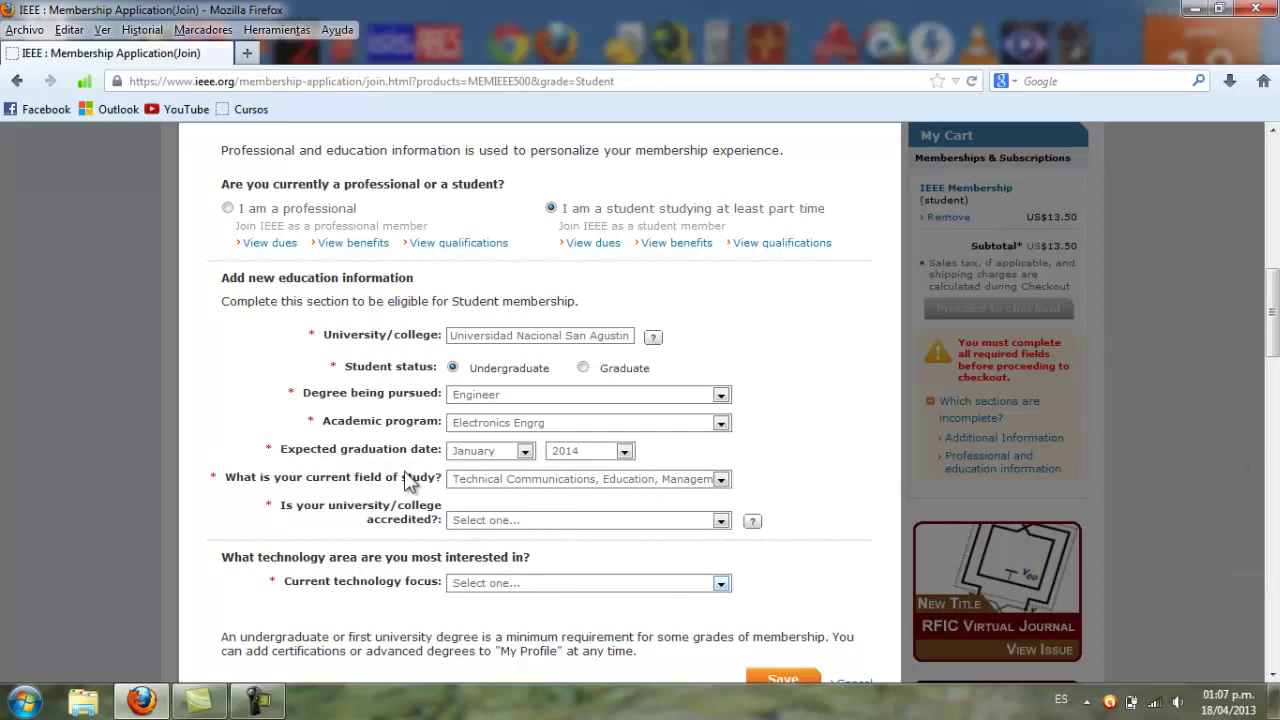
{"action": "left_click", "coordinate": [510, 520]}
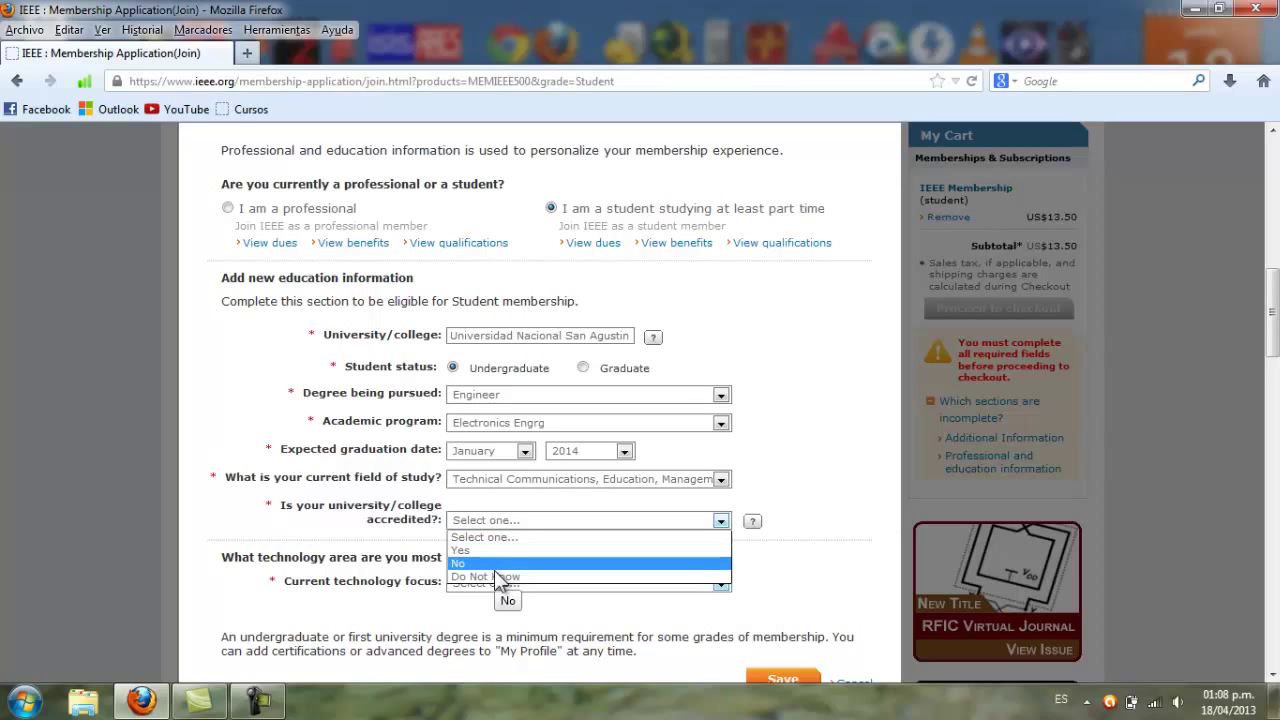
{"action": "left_click", "coordinate": [494, 568]}
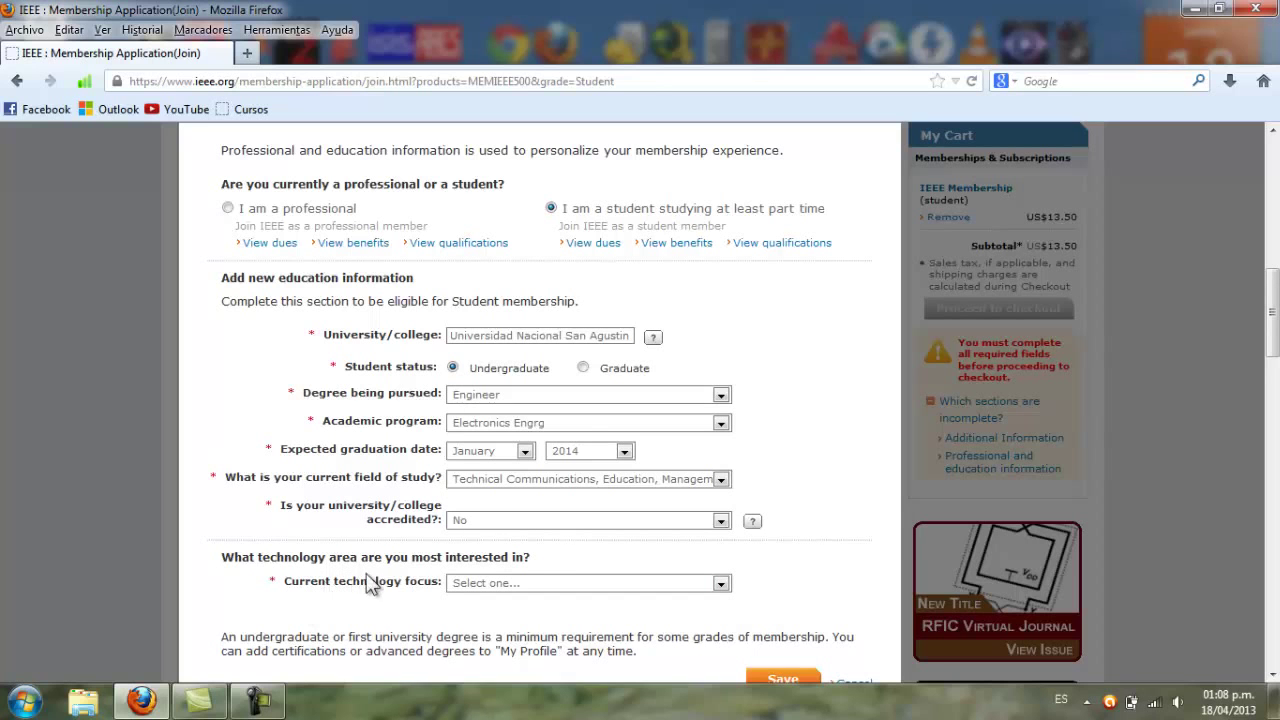
Set the current technology focus to Robotics and Control Systems
{"action": "left_click", "coordinate": [720, 584]}
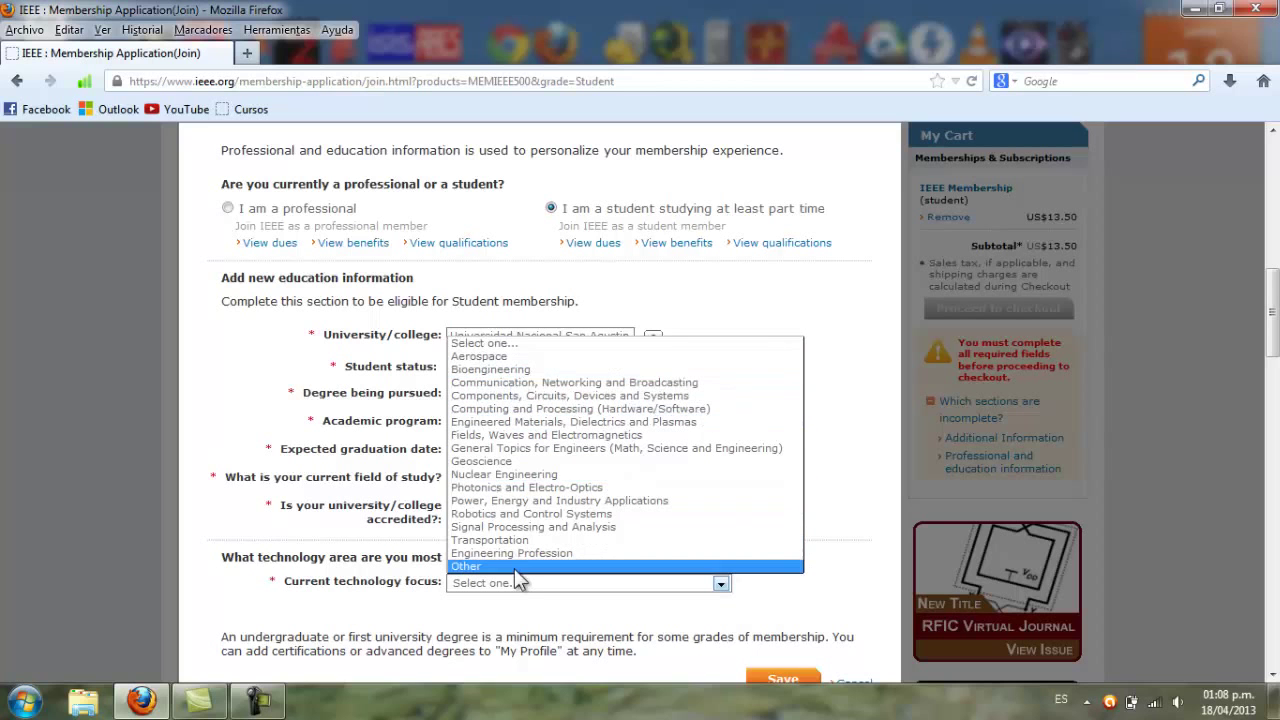
{"action": "left_click", "coordinate": [521, 514]}
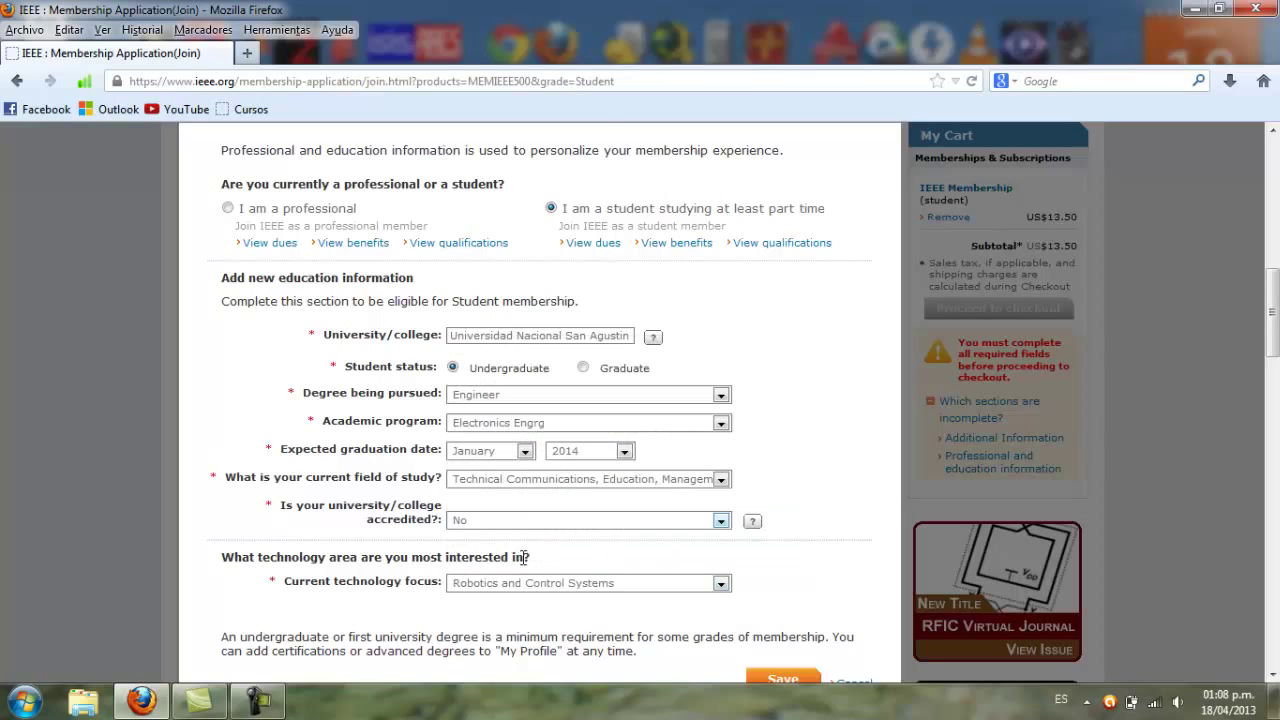
{"action": "scroll", "coordinate": [538, 605], "scroll_direction": "down", "scroll_amount": 4}
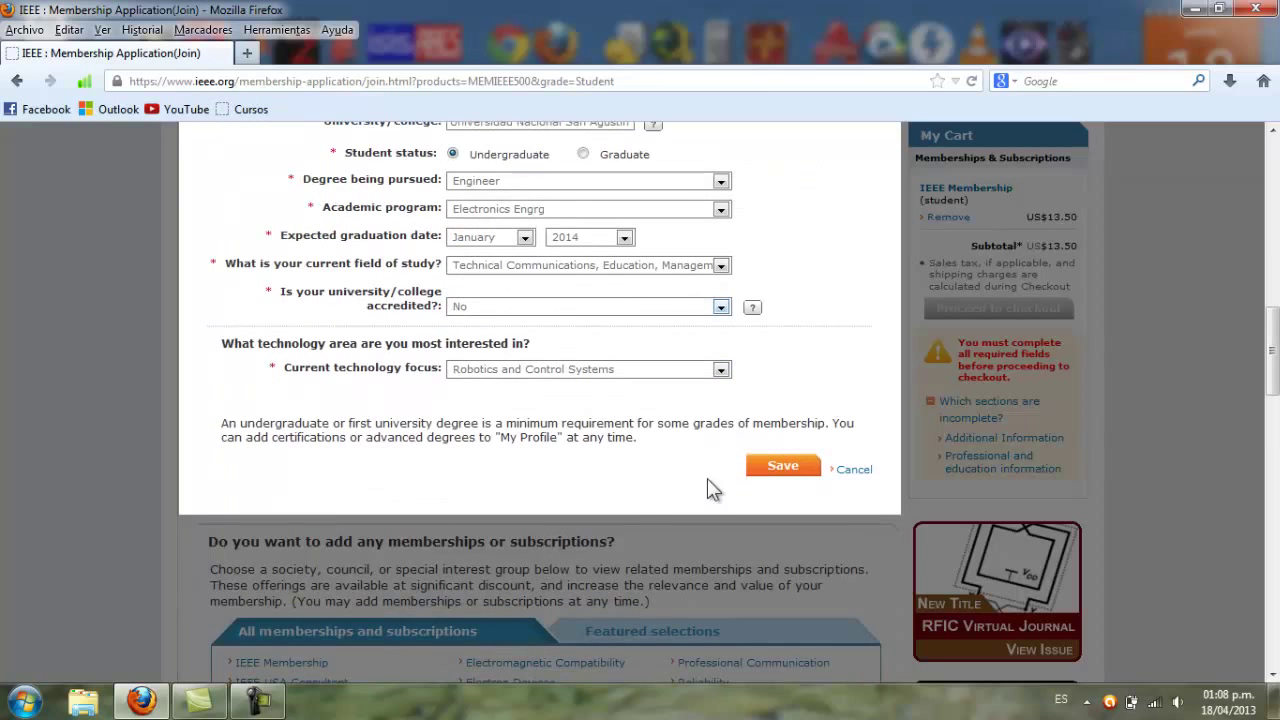
{"action": "left_click", "coordinate": [766, 470]}
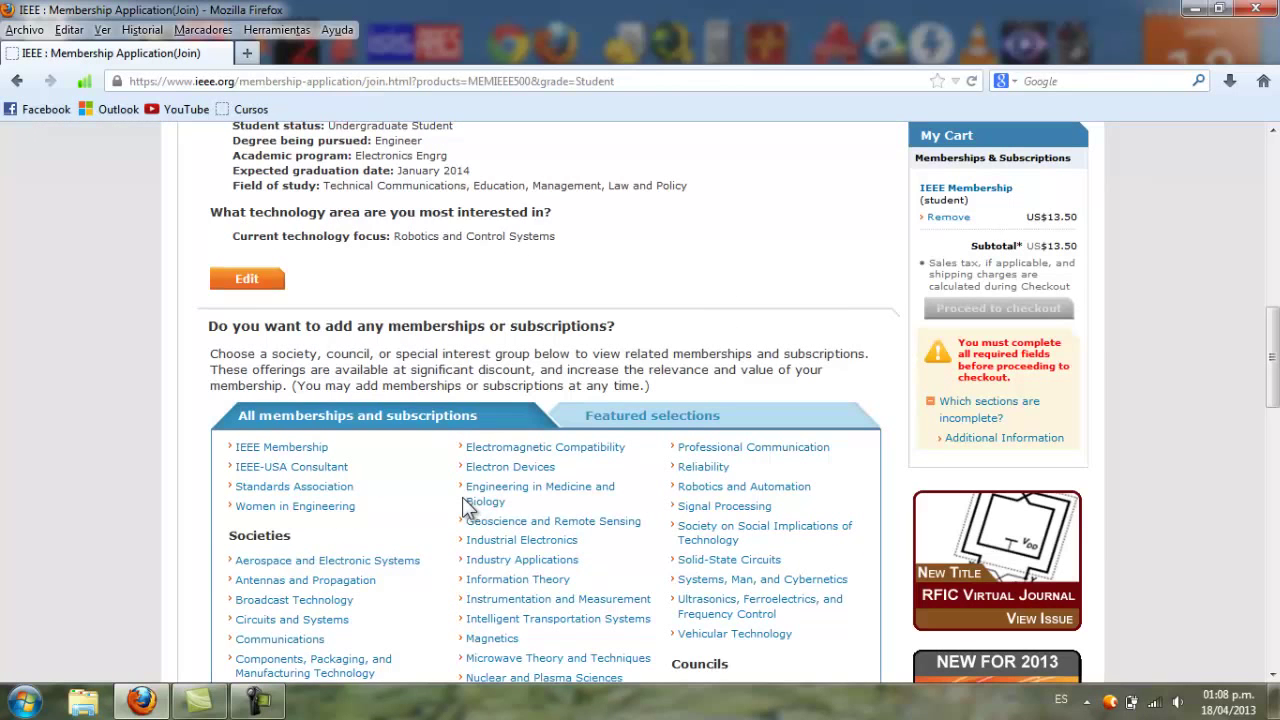
{"action": "scroll", "coordinate": [421, 414], "scroll_direction": "up", "scroll_amount": 5}
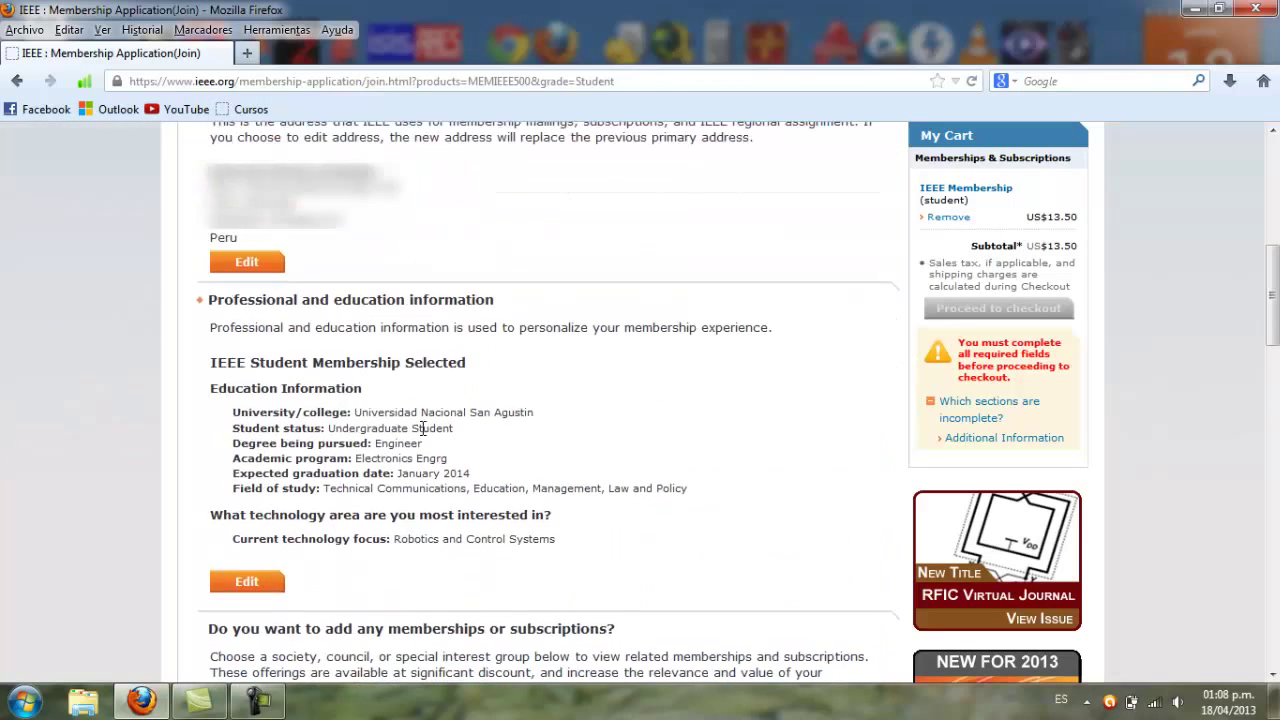
{"action": "scroll", "coordinate": [455, 510], "scroll_direction": "up", "scroll_amount": 3}
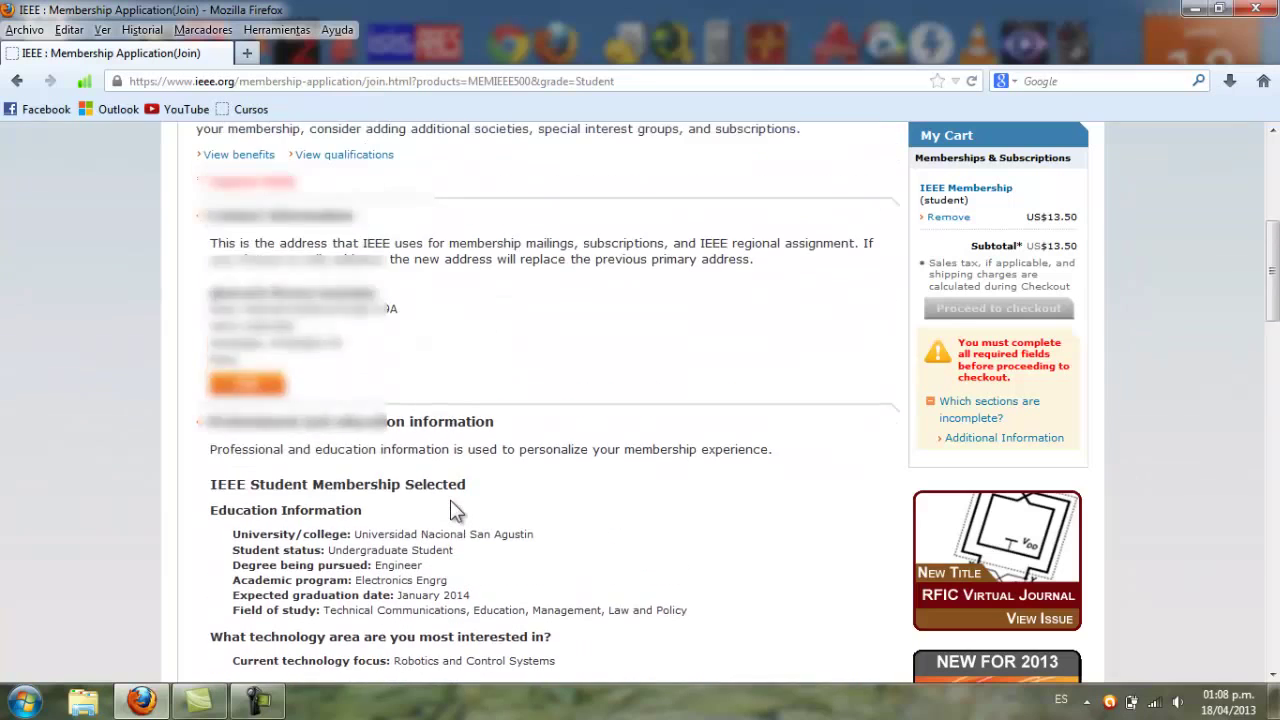
{"action": "scroll", "coordinate": [452, 505], "scroll_direction": "down", "scroll_amount": 6}
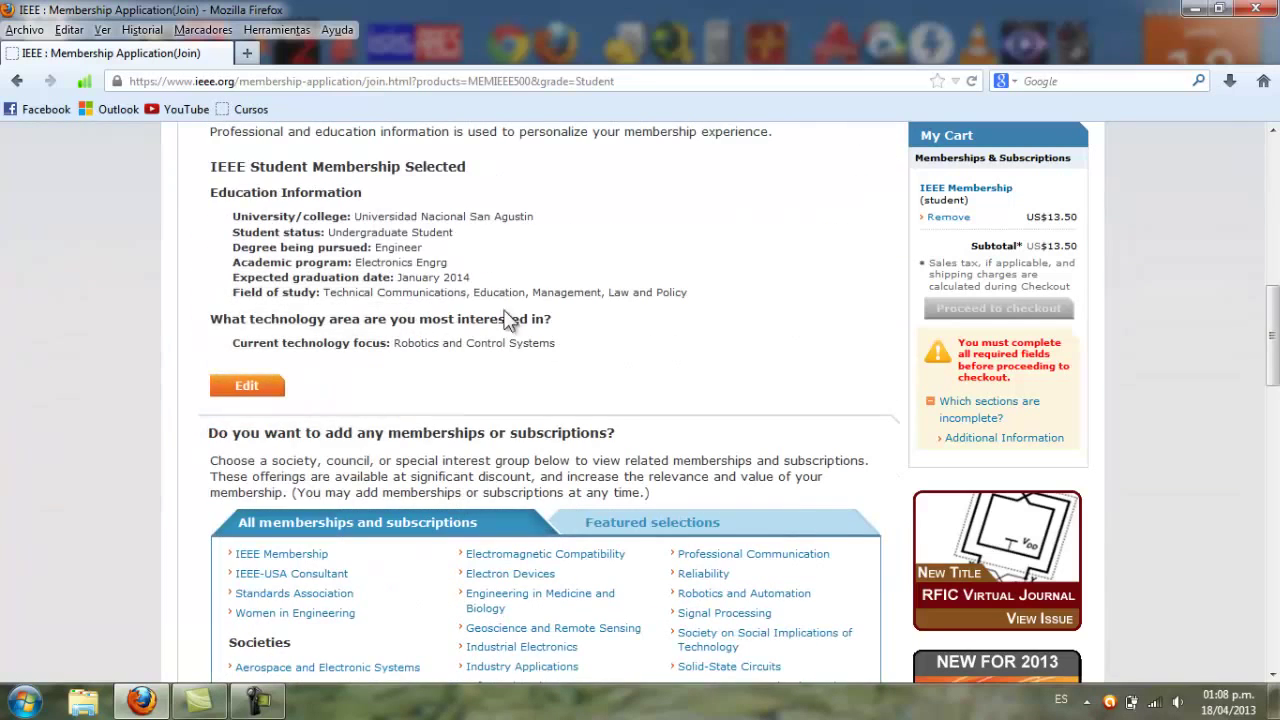
{"action": "scroll", "coordinate": [510, 365], "scroll_direction": "down", "scroll_amount": 5}
{"action": "scroll", "coordinate": [548, 388], "scroll_direction": "down", "scroll_amount": 6}
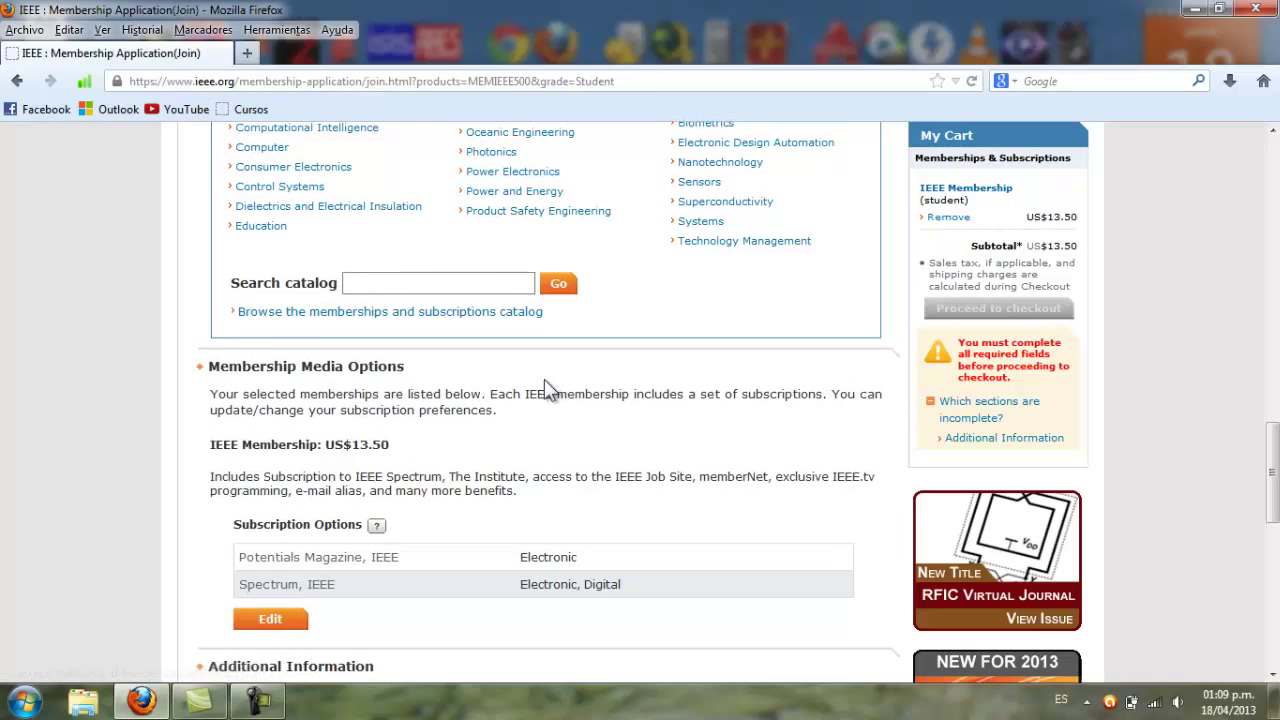
{"action": "scroll", "coordinate": [549, 428], "scroll_direction": "down", "scroll_amount": 4}
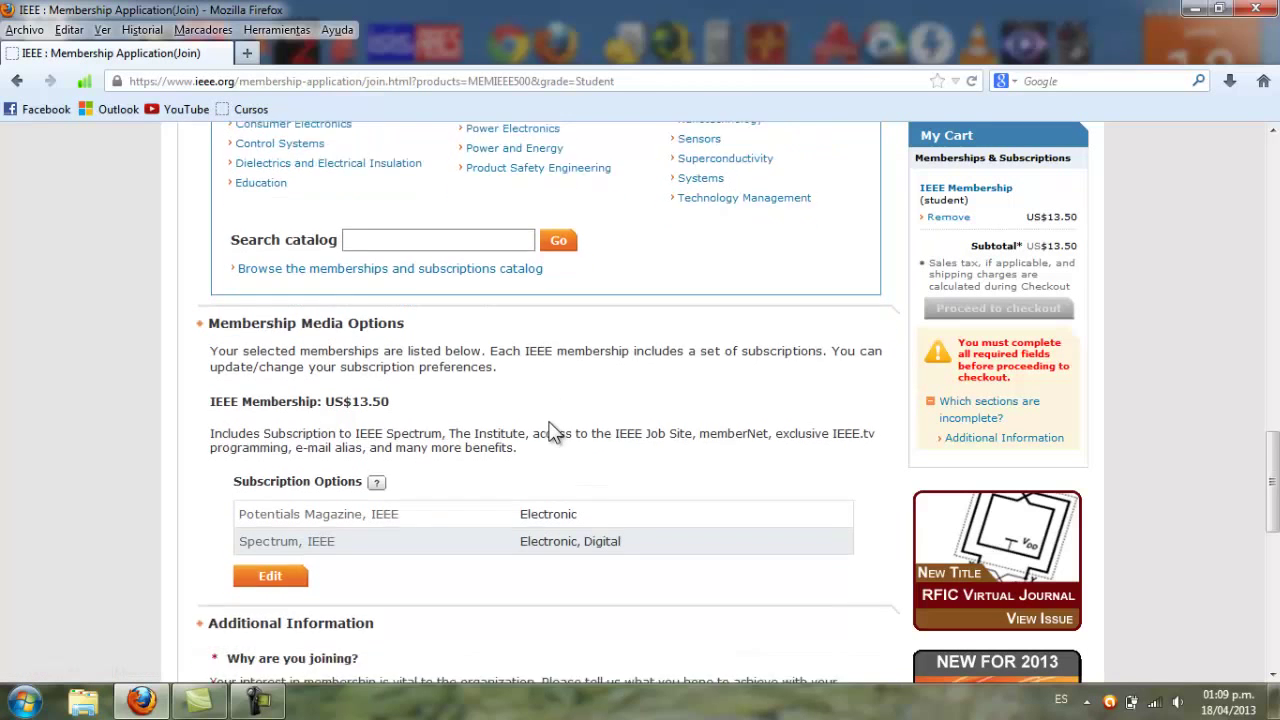
{"action": "scroll", "coordinate": [553, 430], "scroll_direction": "down", "scroll_amount": 2}
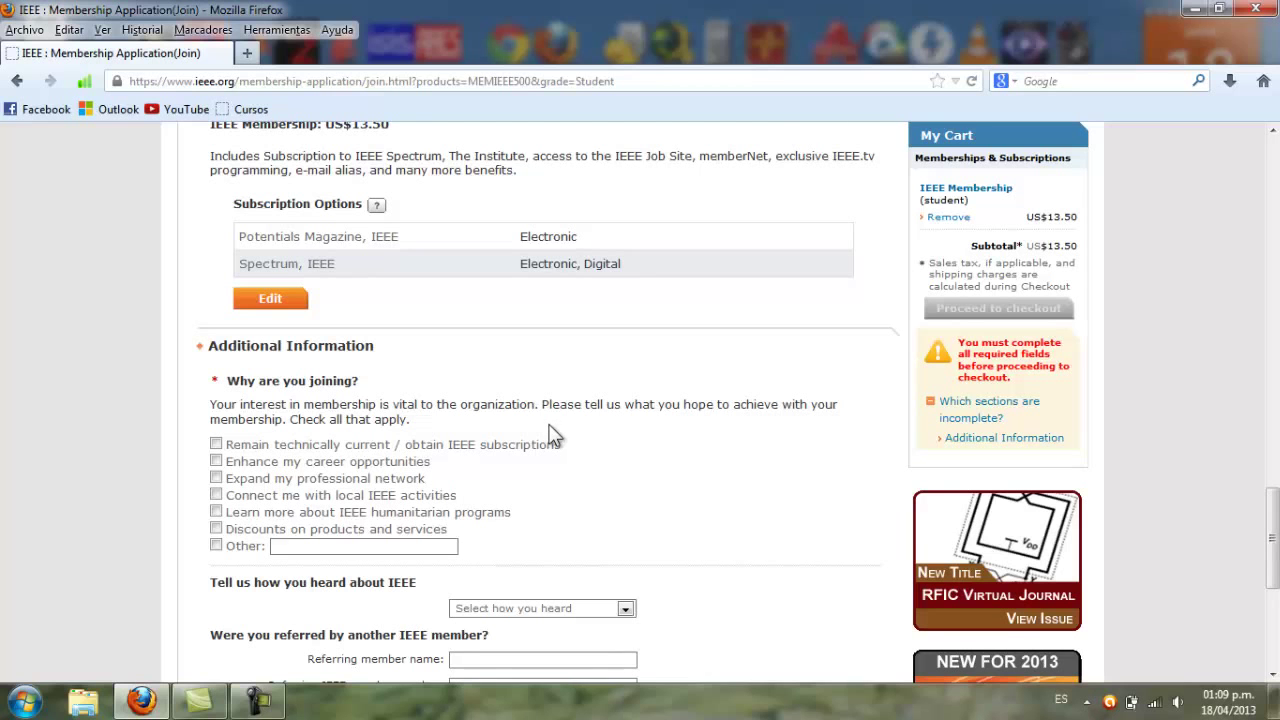
Answer Friend/colleague for how you heard about IEEE and enter the referring member's number
{"action": "scroll", "coordinate": [553, 432], "scroll_direction": "down", "scroll_amount": 4}
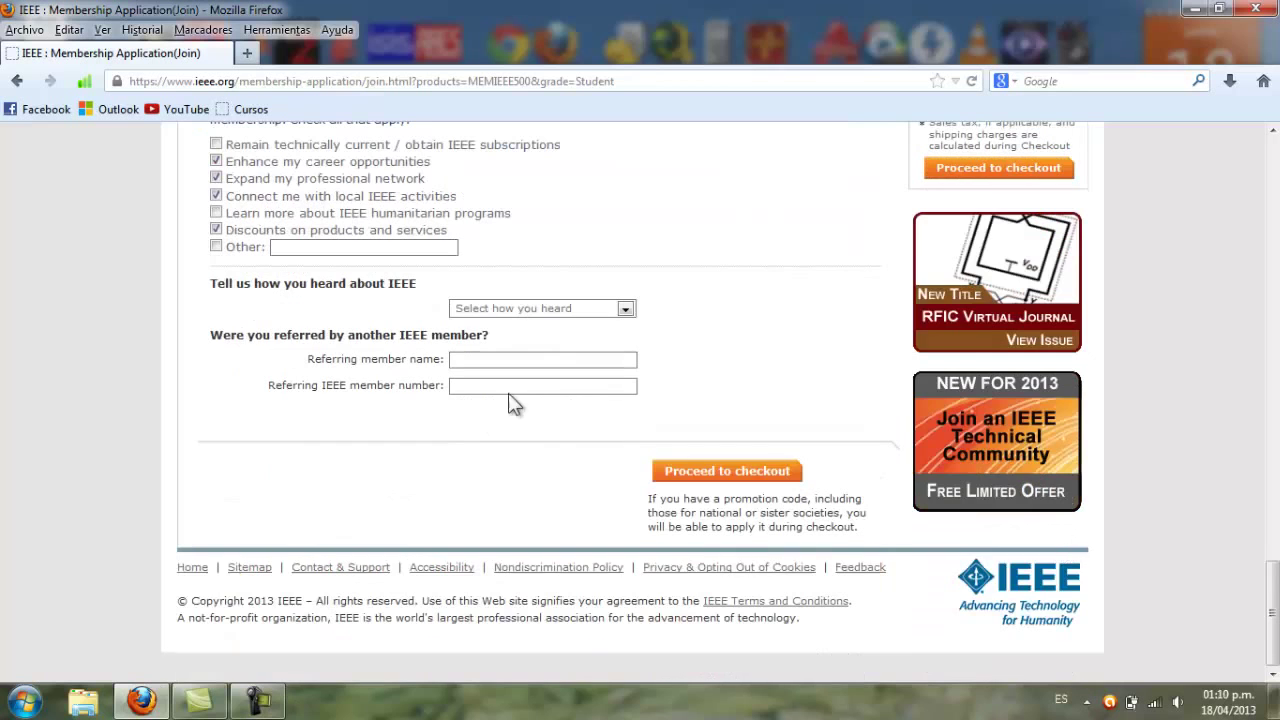
{"action": "left_click", "coordinate": [625, 310]}
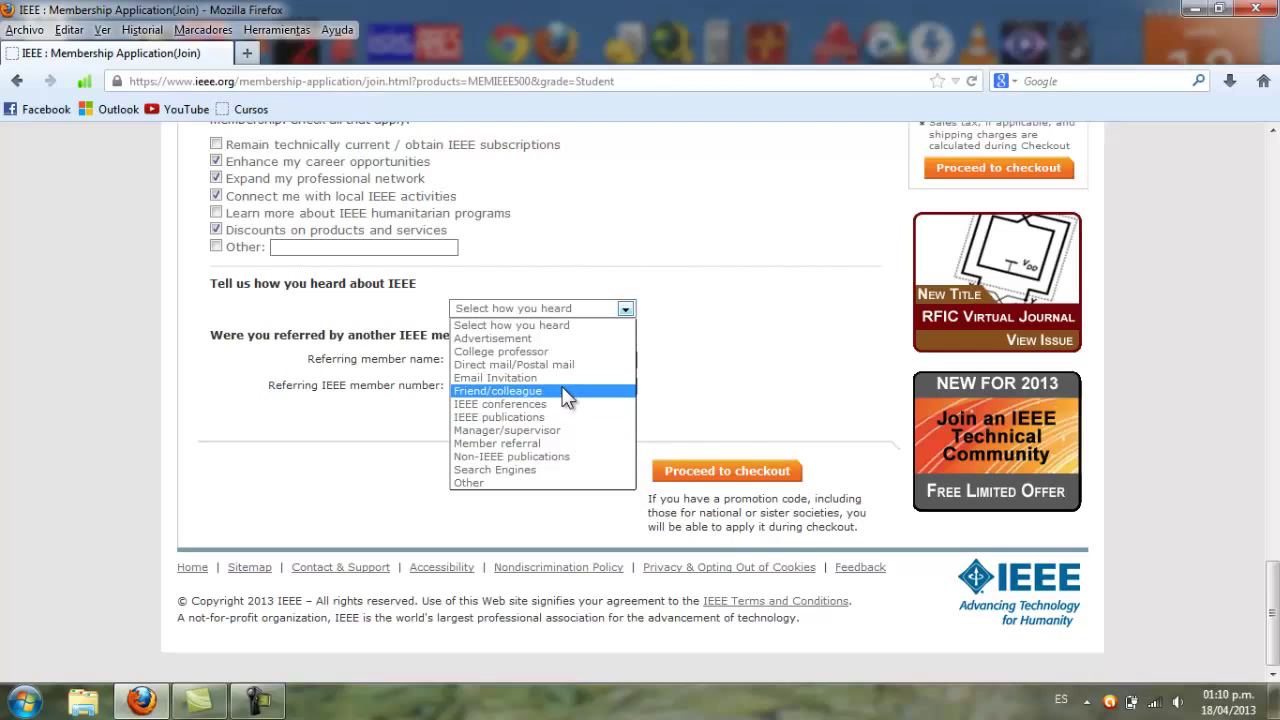
{"action": "left_click", "coordinate": [565, 391]}
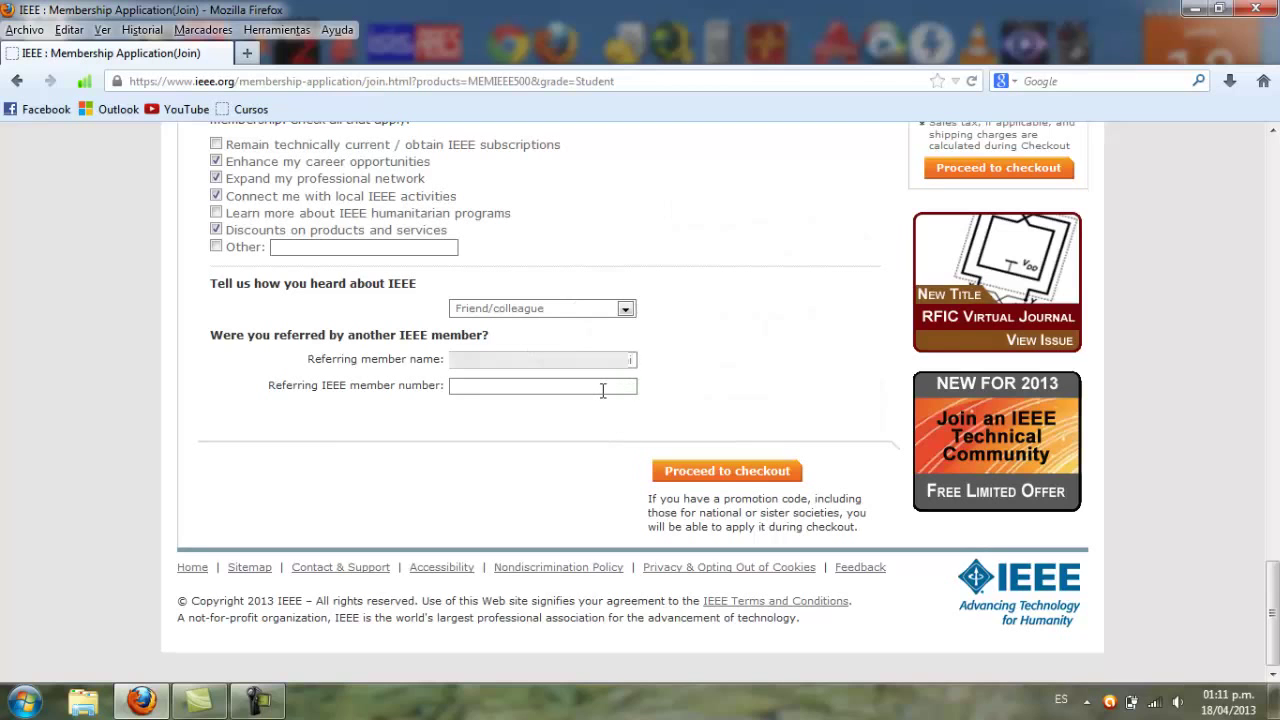
{"action": "type", "text": "92544391"}
Proceed to checkout and review the cart with the US$13.50 student membership
{"action": "left_click", "coordinate": [730, 472]}
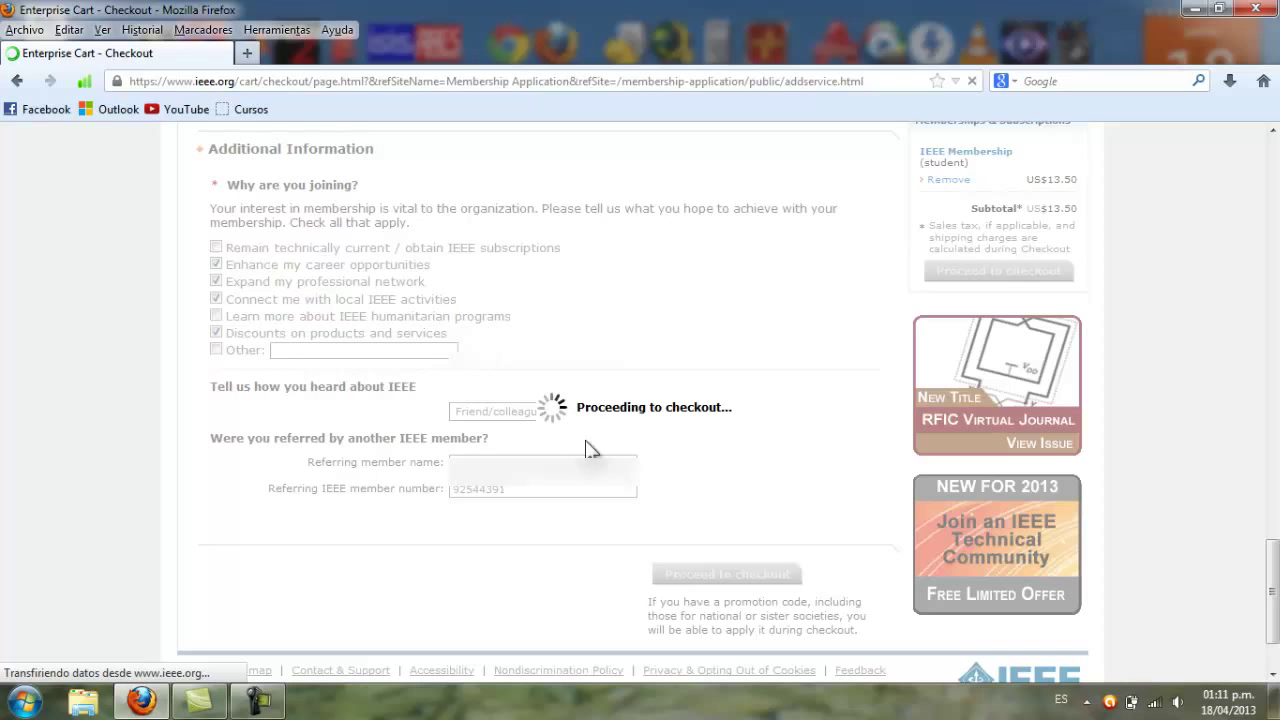
{"action": "scroll", "coordinate": [616, 440], "scroll_direction": "down", "scroll_amount": 2}
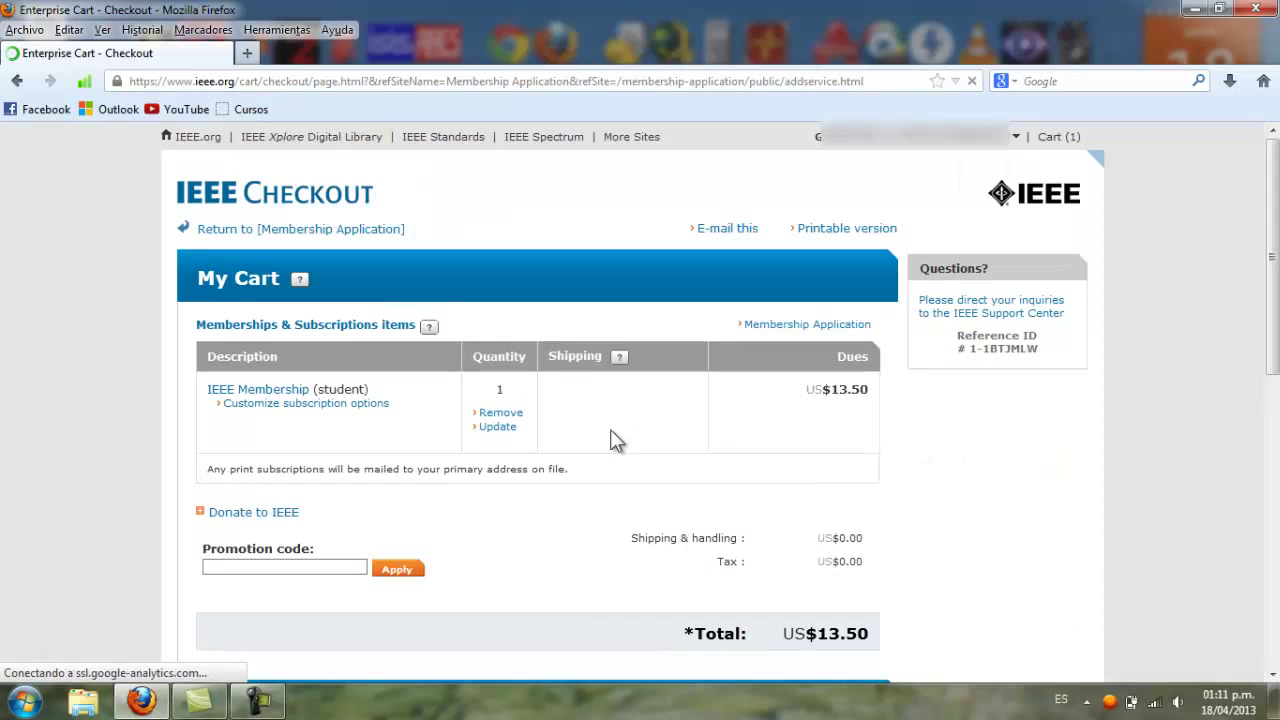
Choose Visa as the credit card type in the Payment section
{"action": "scroll", "coordinate": [503, 465], "scroll_direction": "down", "scroll_amount": 4}
{"action": "scroll", "coordinate": [503, 465], "scroll_direction": "down", "scroll_amount": 10}
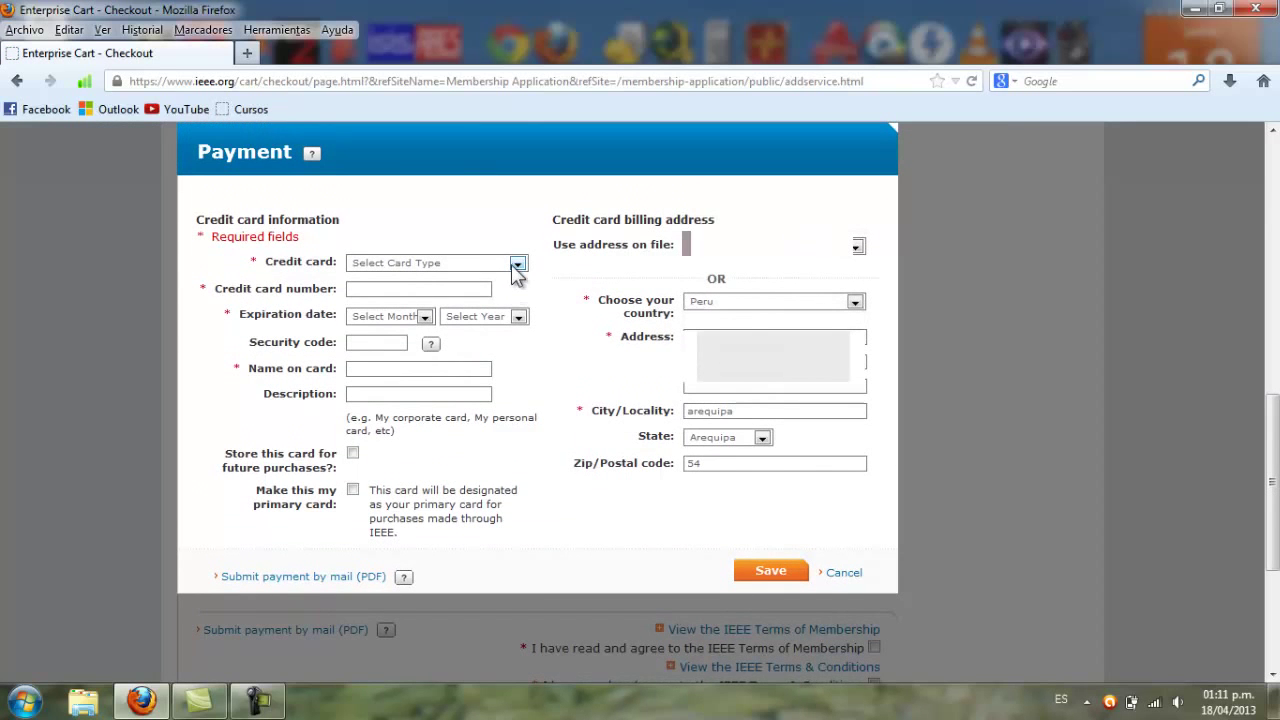
{"action": "left_click", "coordinate": [518, 266]}
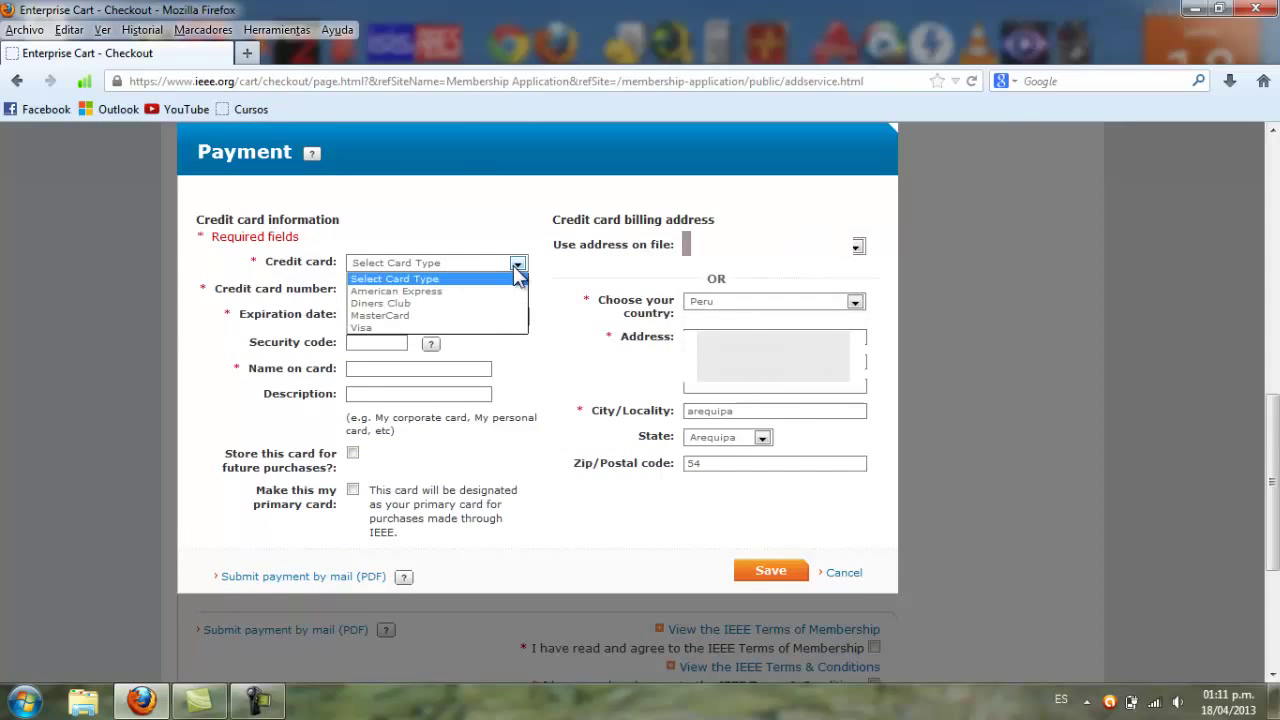
{"action": "left_click", "coordinate": [400, 327]}
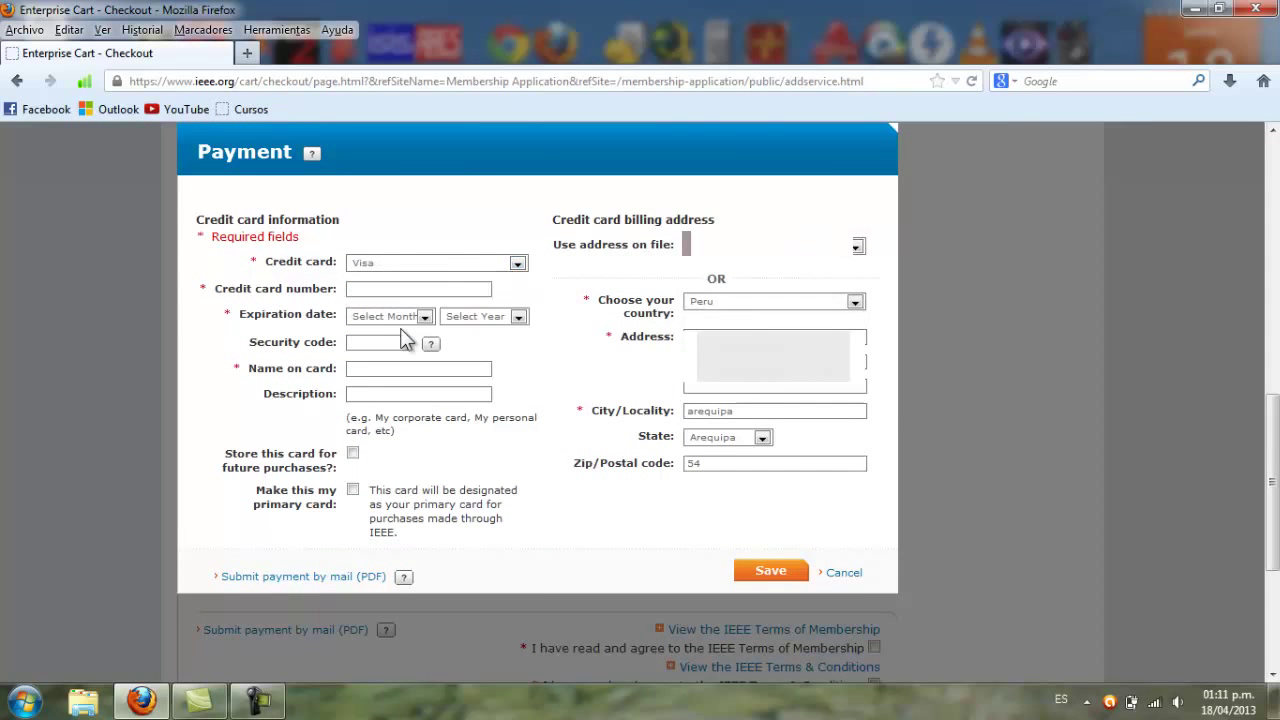
{"action": "left_click", "coordinate": [401, 289]}
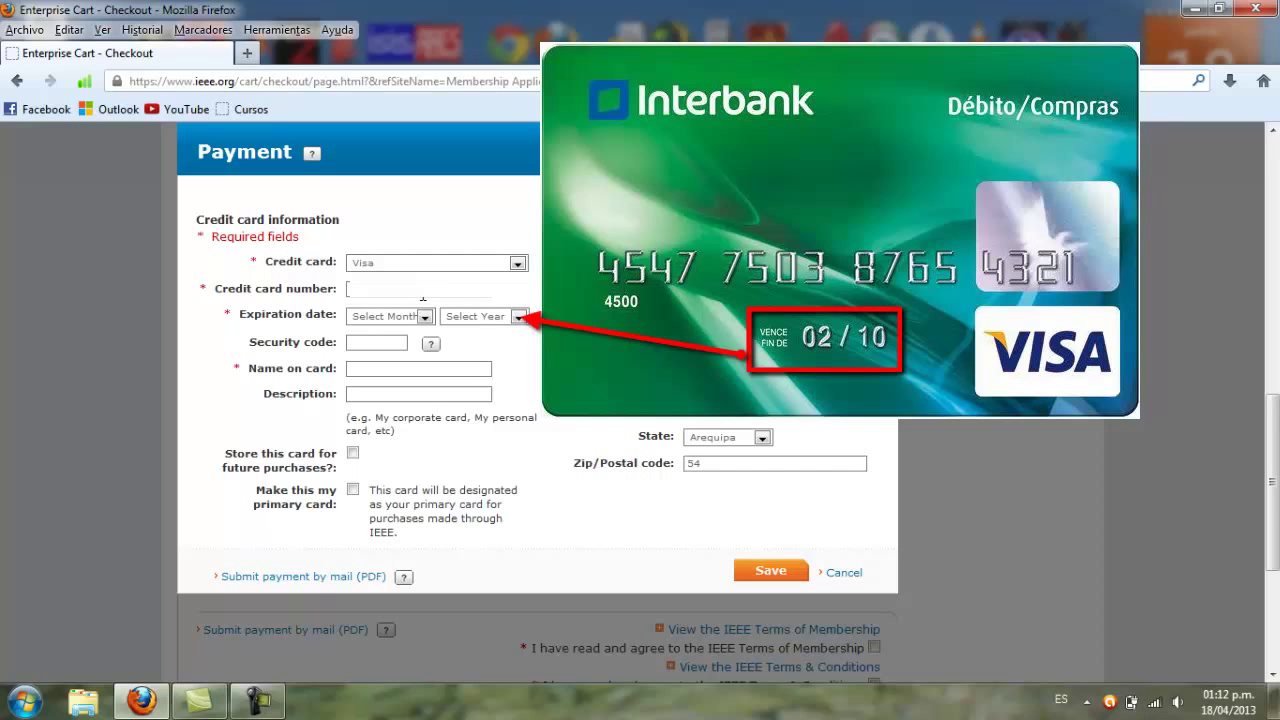
Select the card's expiration month and year, enter the cardholder's name, and save the payment
{"action": "left_click", "coordinate": [424, 317]}
{"action": "key", "text": "Down"}
{"action": "key", "text": "Down"}
{"action": "left_click", "coordinate": [426, 317]}
{"action": "left_click", "coordinate": [518, 316]}
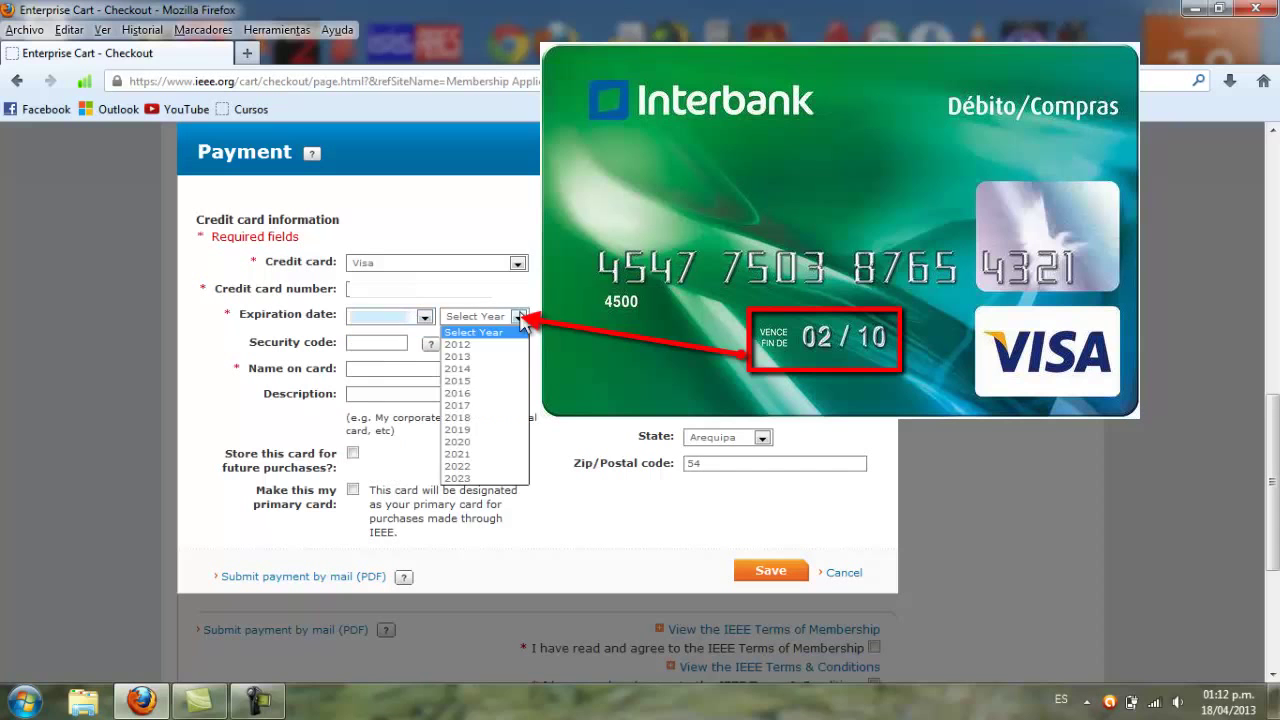
{"action": "left_click", "coordinate": [477, 396]}
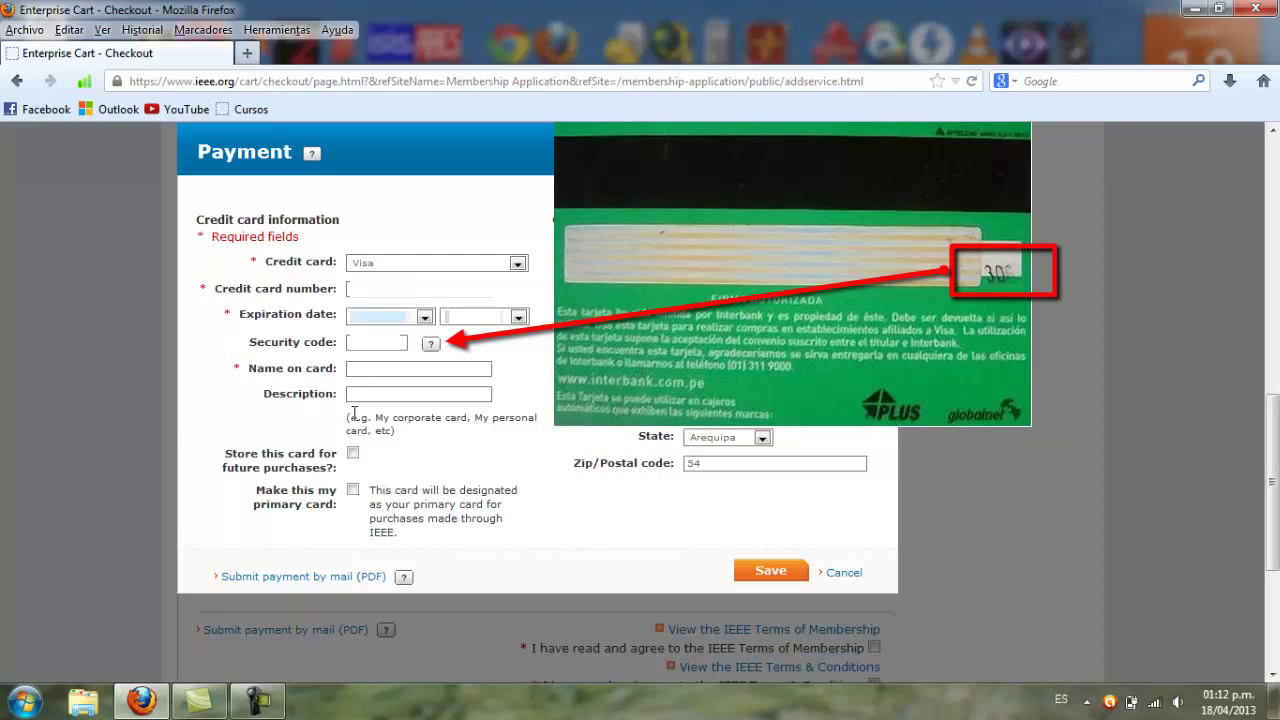
{"action": "left_click", "coordinate": [403, 368]}
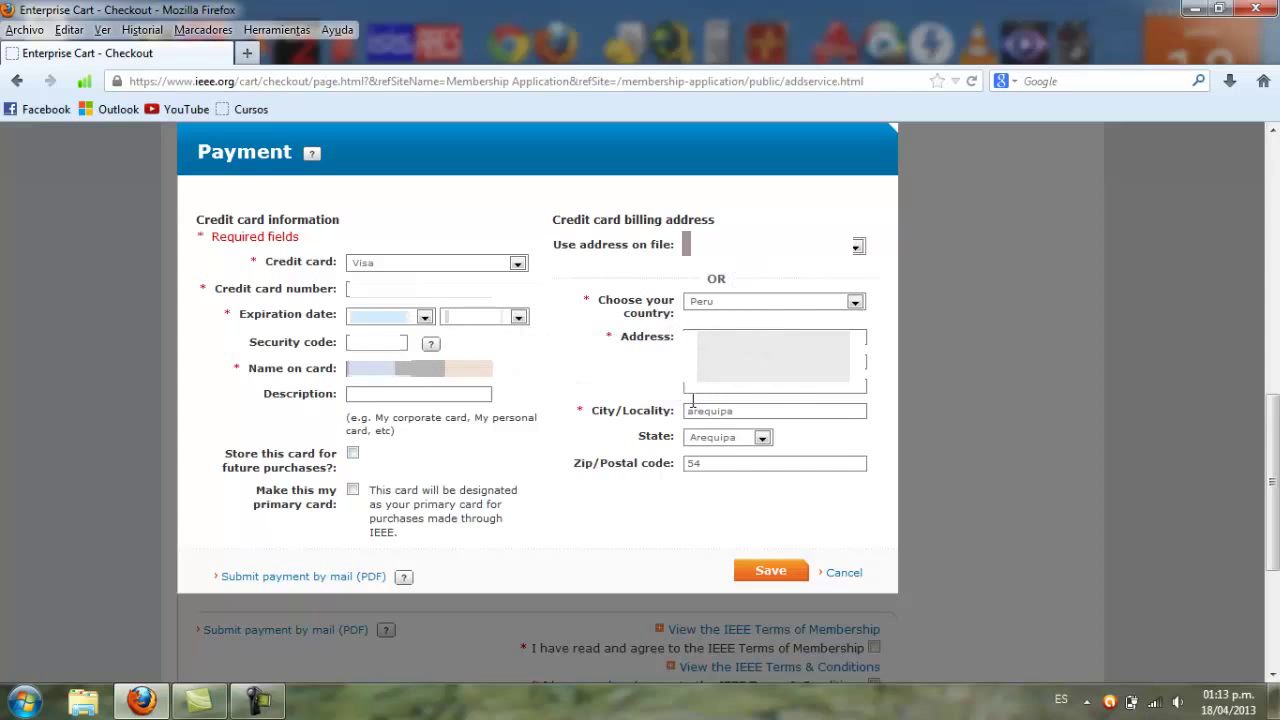
{"action": "left_click", "coordinate": [767, 578]}
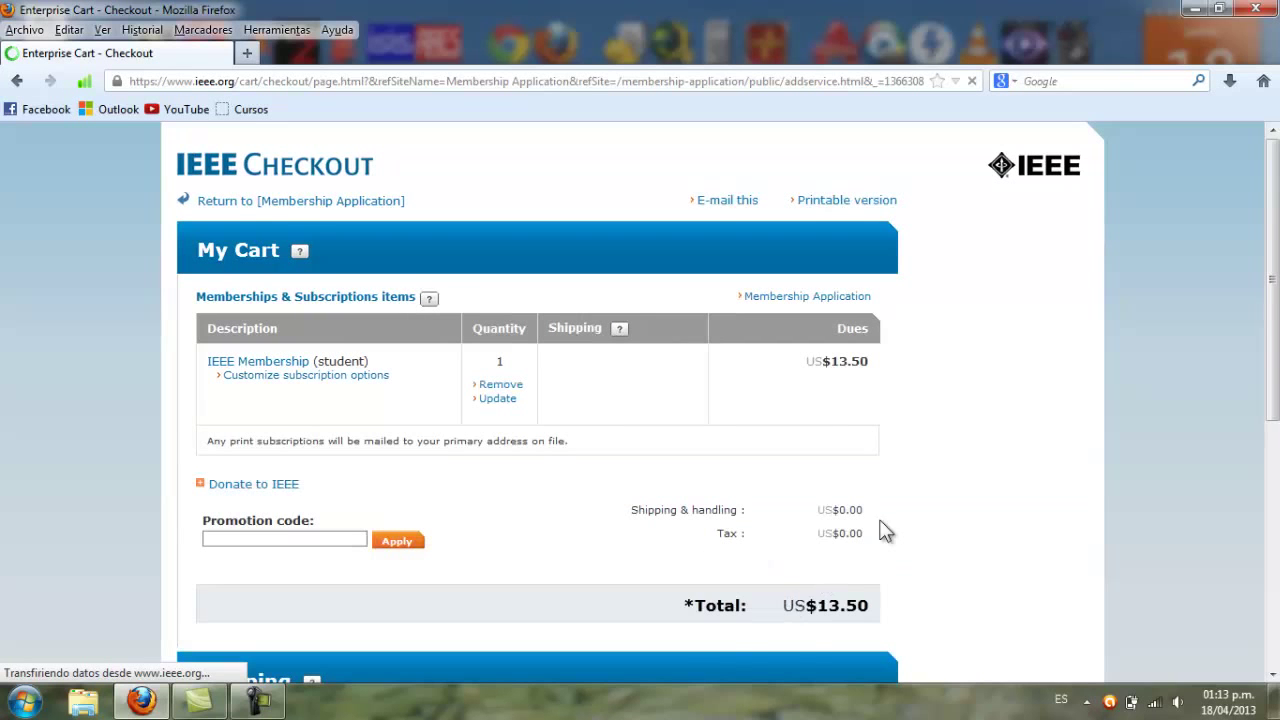
Agree to both the Terms of Membership and Terms & Conditions, then confirm the membership
{"action": "scroll", "coordinate": [752, 519], "scroll_direction": "down", "scroll_amount": 4}
{"action": "scroll", "coordinate": [749, 515], "scroll_direction": "down", "scroll_amount": 4}
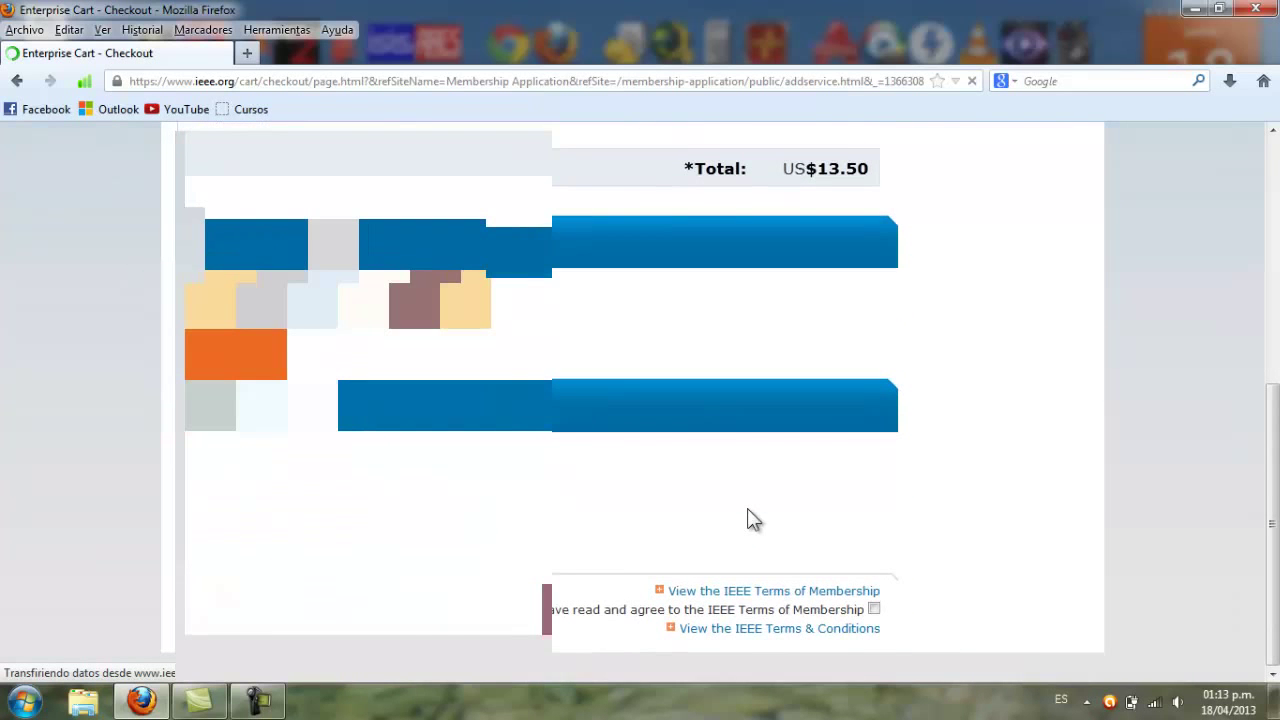
{"action": "scroll", "coordinate": [672, 517], "scroll_direction": "down", "scroll_amount": 4}
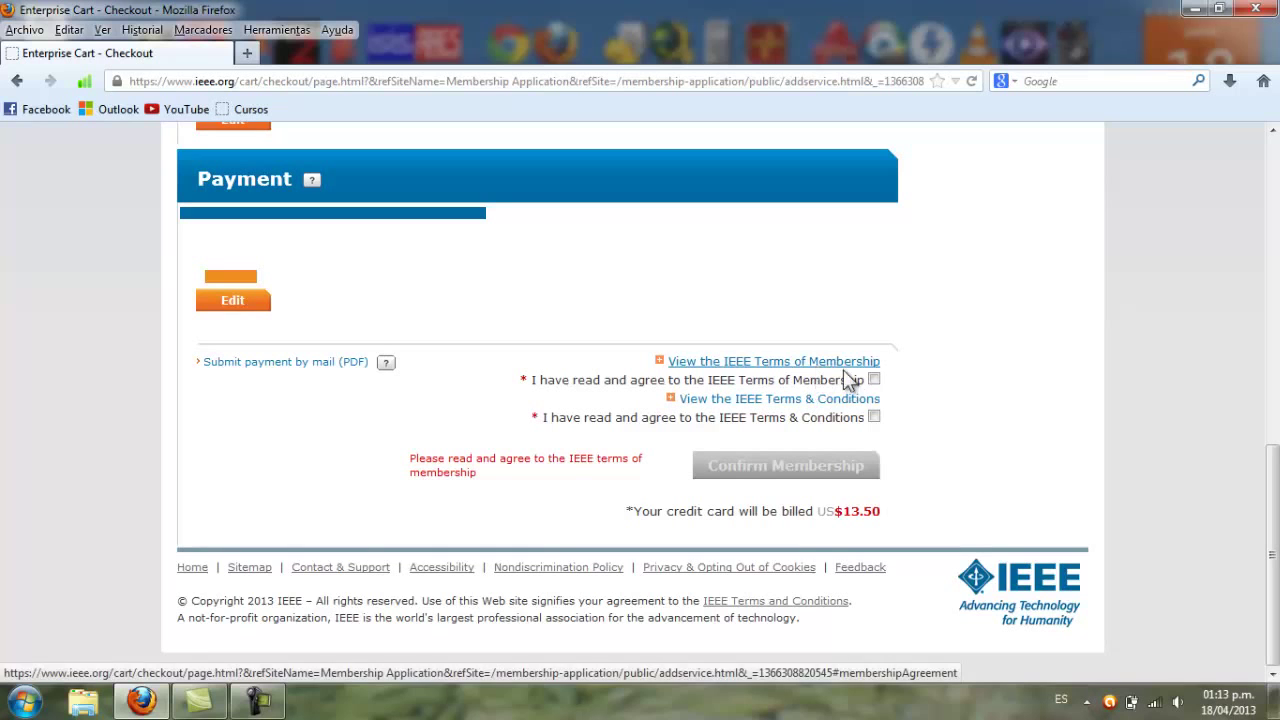
{"action": "left_click", "coordinate": [874, 381]}
{"action": "left_click", "coordinate": [874, 418]}
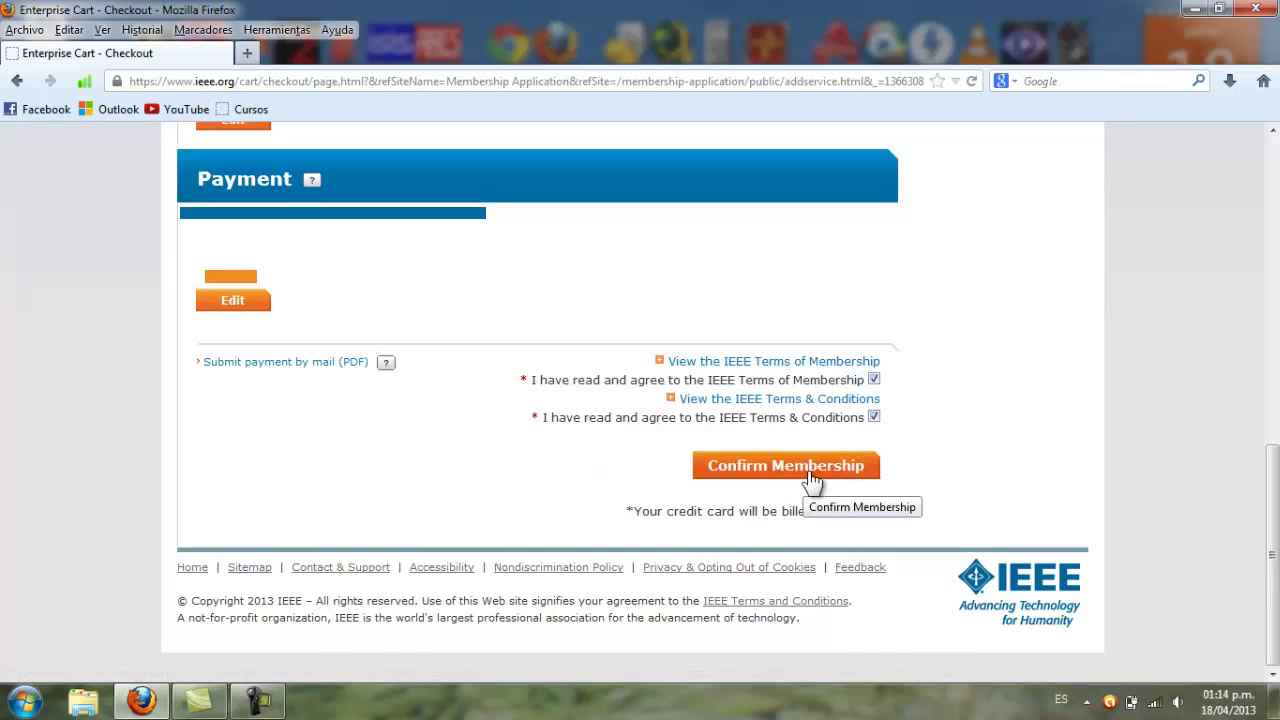
{"action": "left_click", "coordinate": [812, 470]}
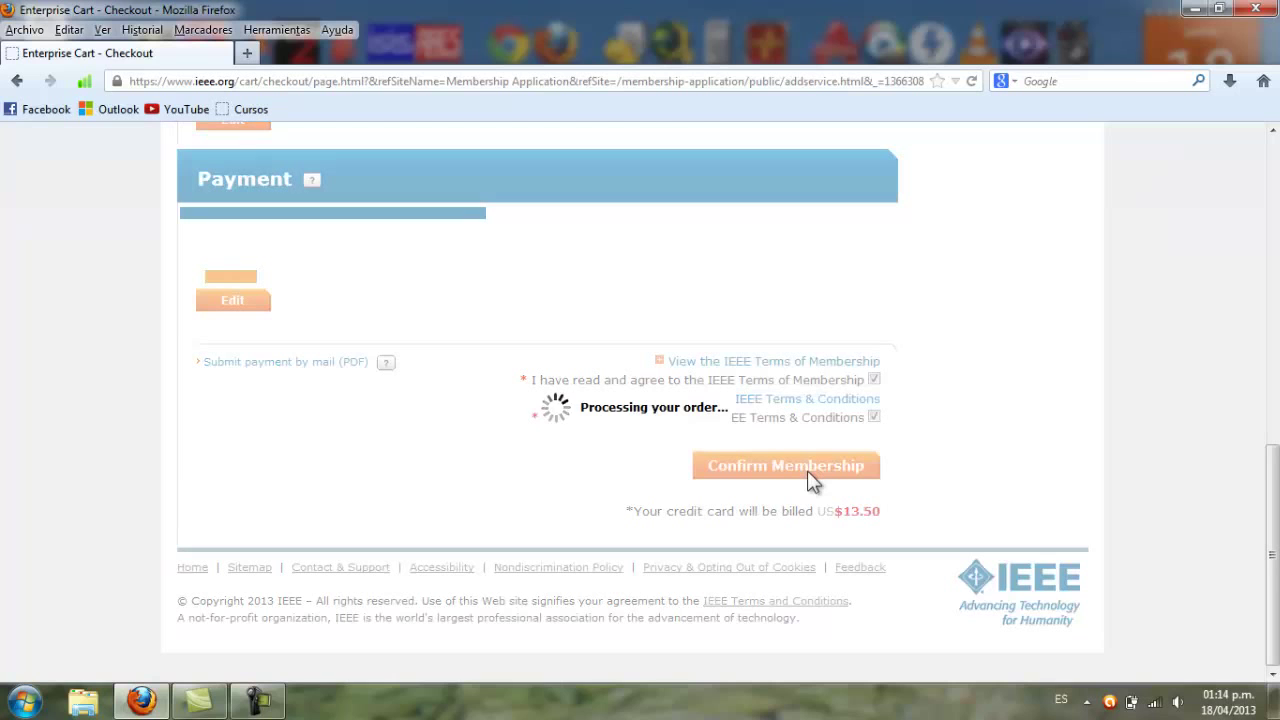